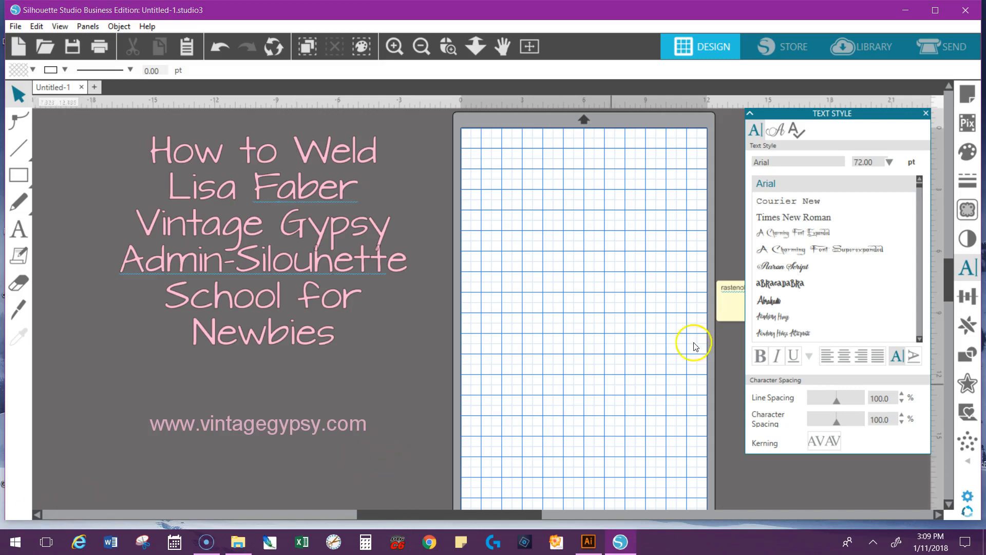
Shrink the yellow note beside the page so it clears the page's edge
left_click(735, 312)
left_click(730, 319)
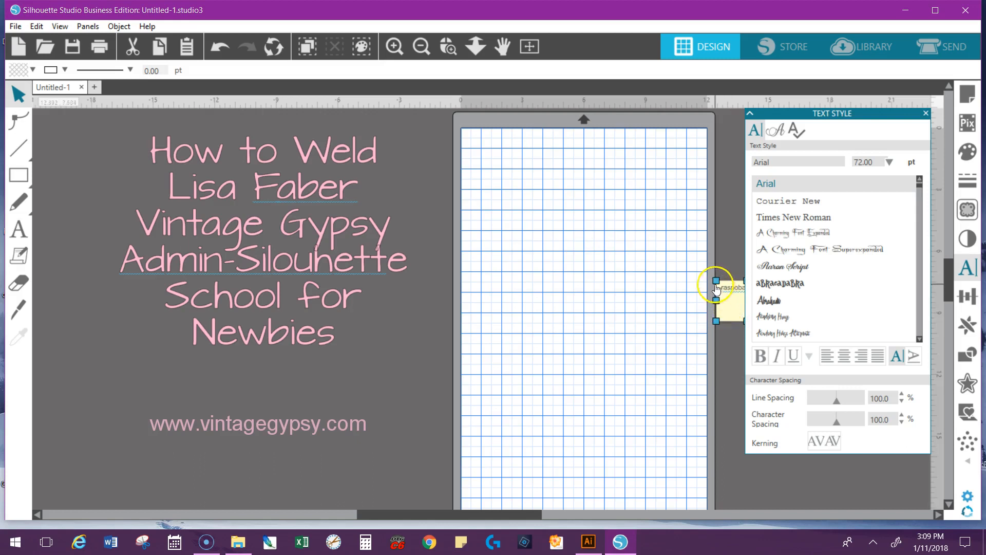
left_click_drag(716, 281, 755, 292)
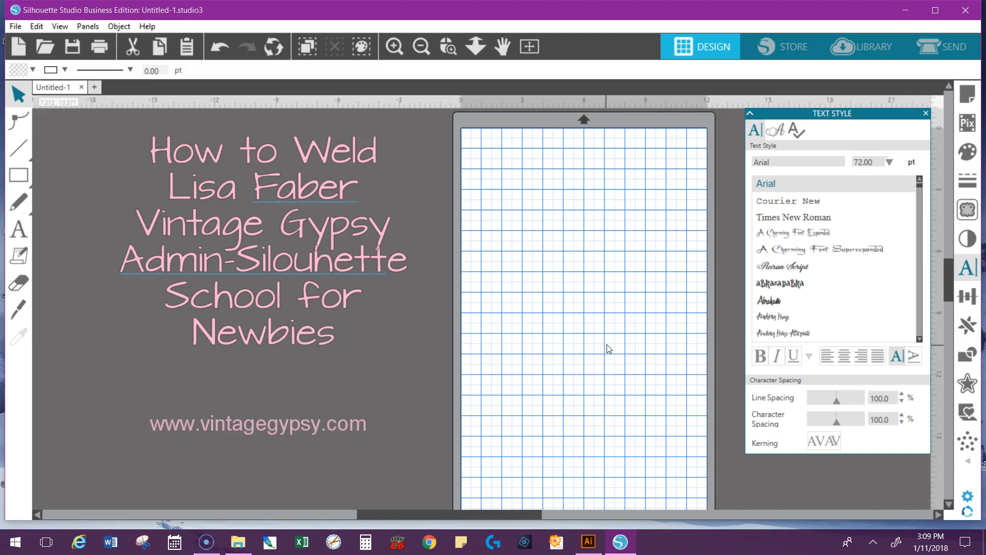
Add the text "Script Fonts" near the top of the page
left_click(23, 230)
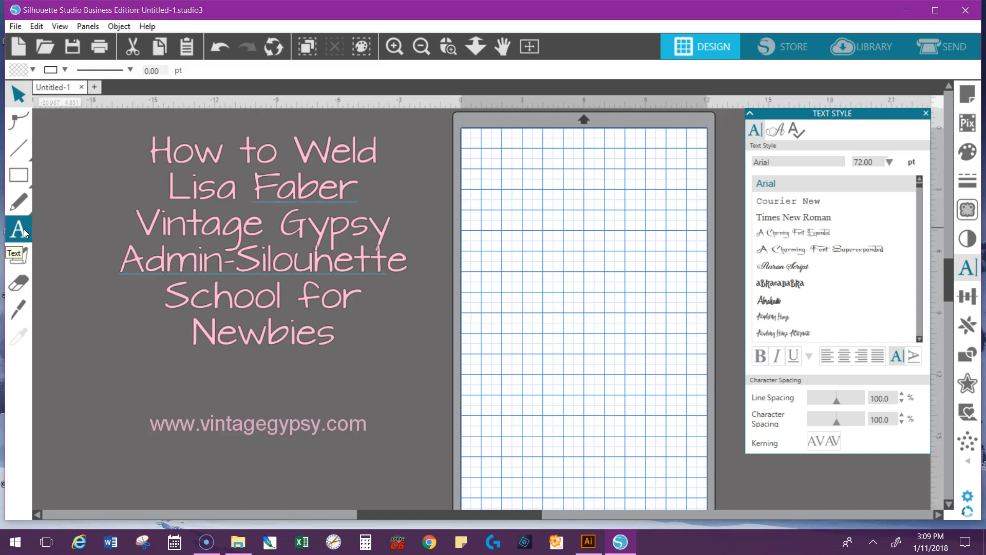
left_click(538, 192)
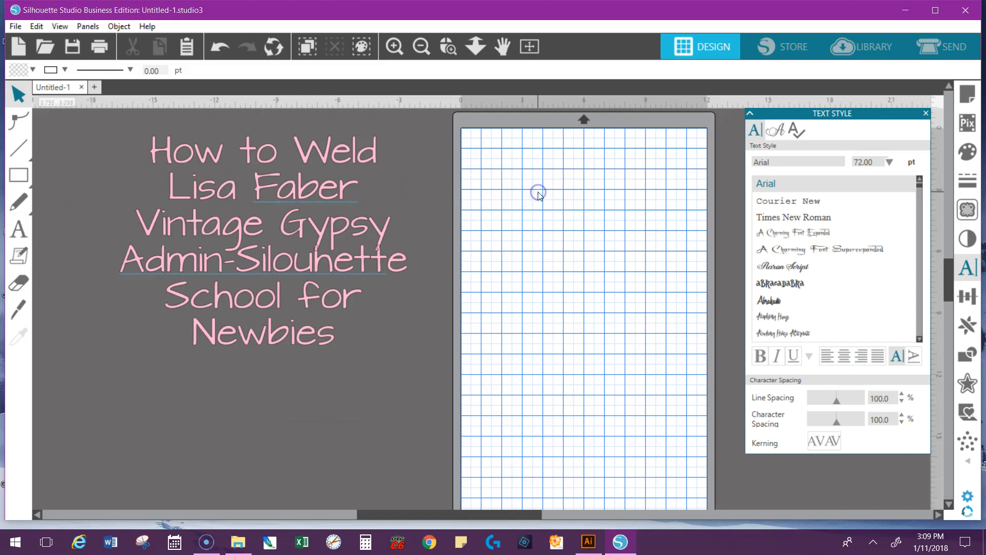
left_click(19, 229)
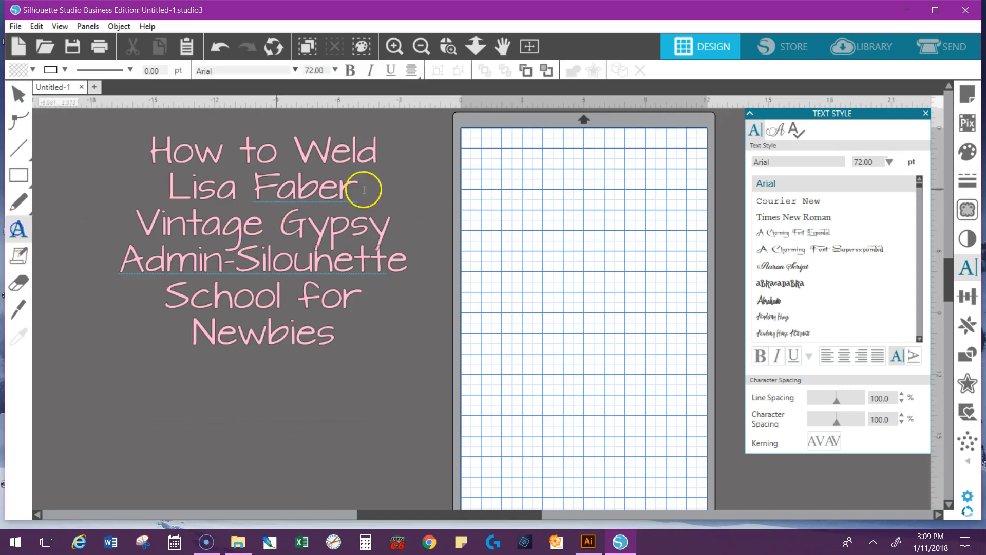
left_click(490, 192)
type("Scrip")
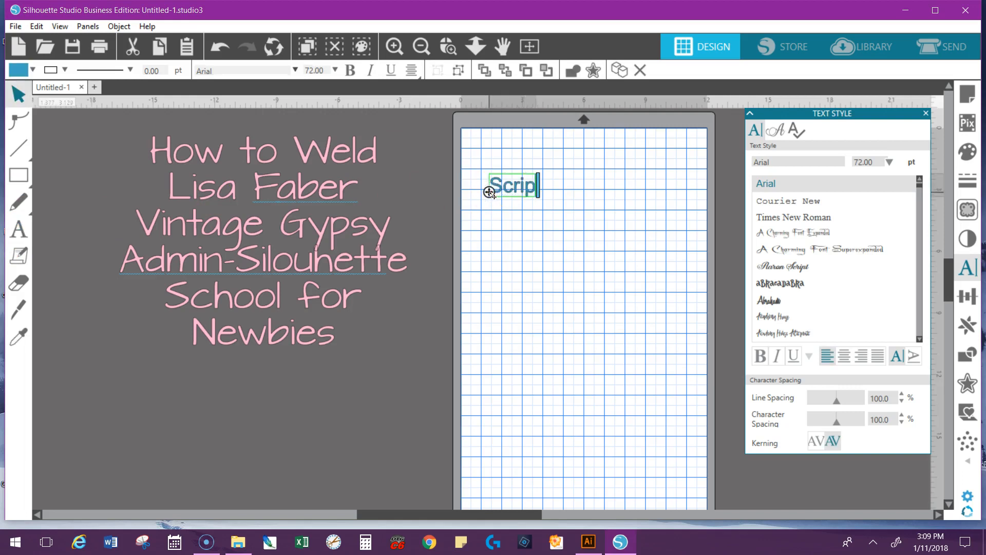
type("t Fotns")
key("BackSpace")
key("BackSpace")
key("BackSpace")
type("nts")
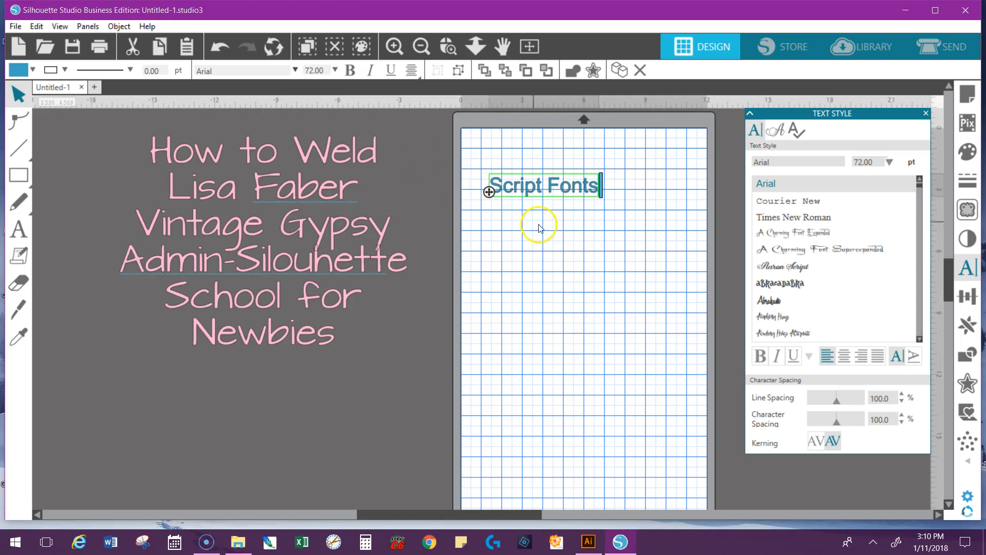
Enlarge the Script Fonts text to about 12.1 in wide so it spans the page's width
left_click(559, 204)
left_click(559, 203)
left_click_drag(601, 202, 676, 180)
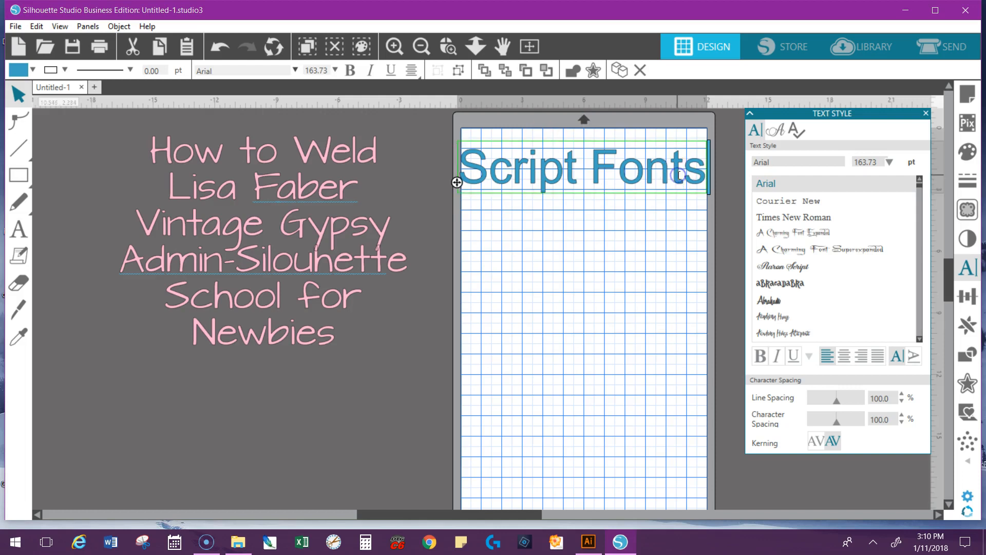
left_click(672, 231)
left_click(673, 194)
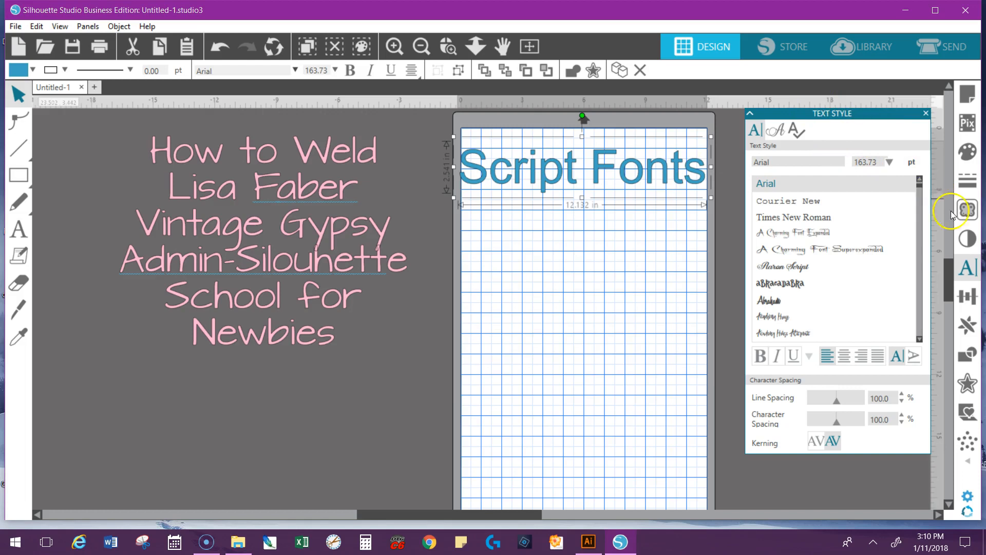
Change the Script Fonts text to the Rastenoba font
left_click(967, 271)
left_click_drag(838, 162, 669, 130)
left_click_drag(809, 161, 765, 160)
type("rastenoba")
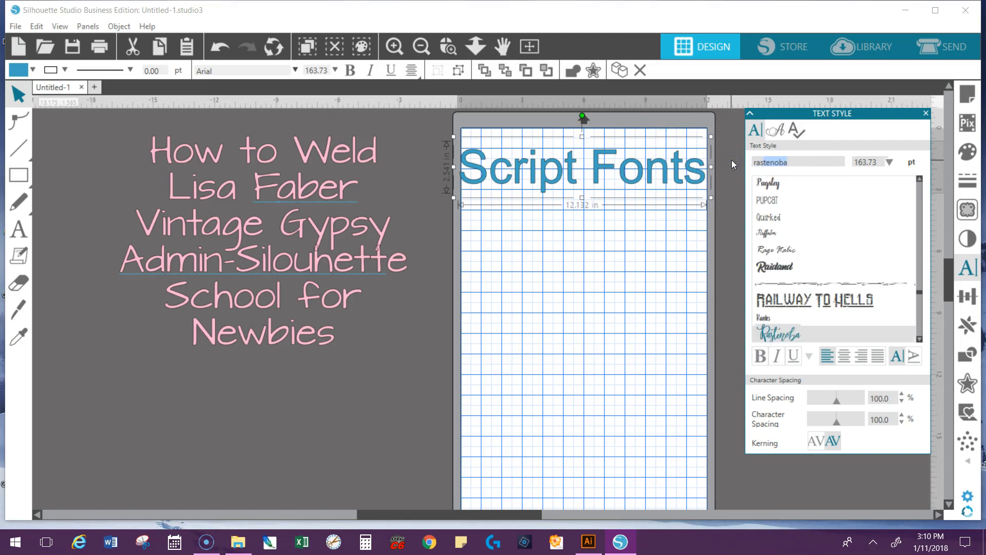
left_click(786, 336)
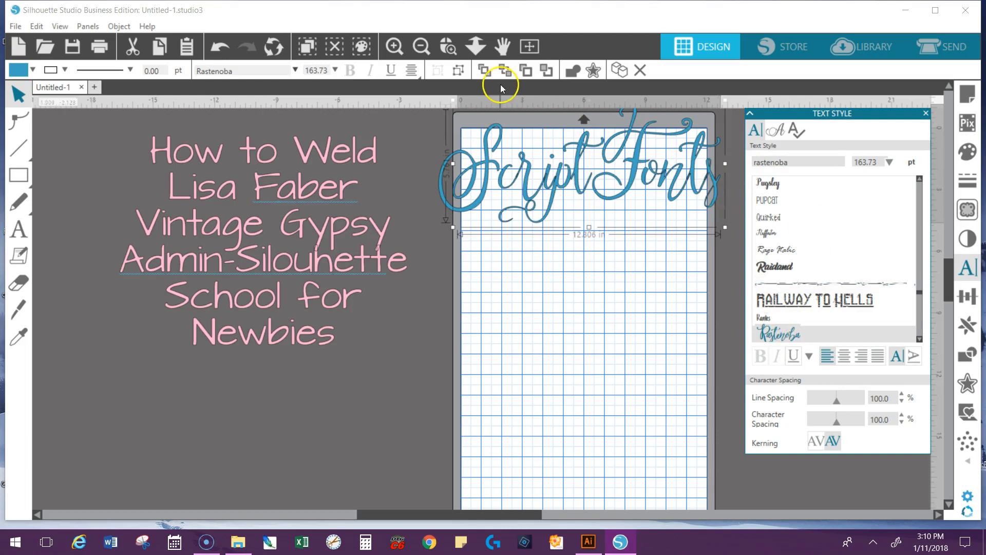
Move the pink title block up and shift the Script Fonts text slightly left
left_click(394, 46)
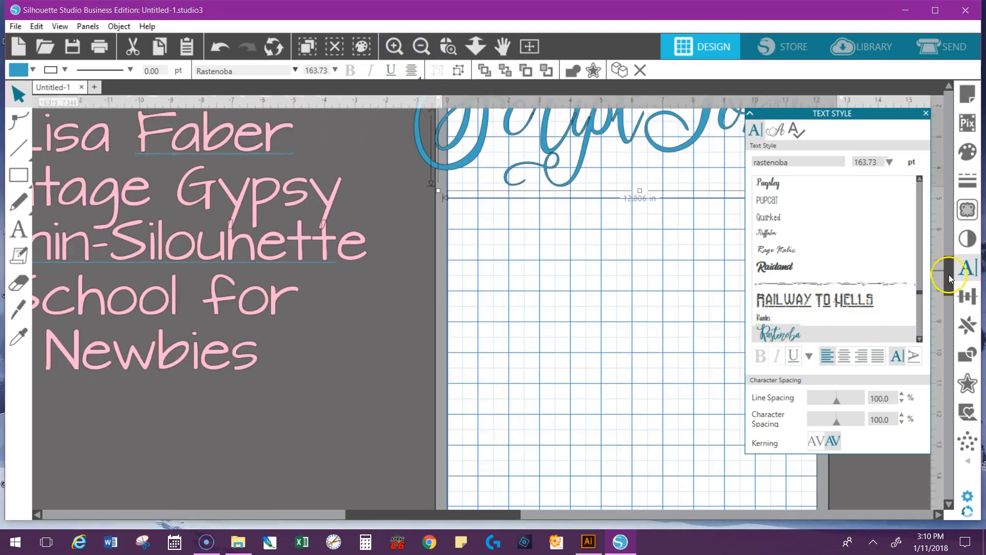
scroll(948, 272, "up", 2)
left_click_drag(949, 268, 948, 254)
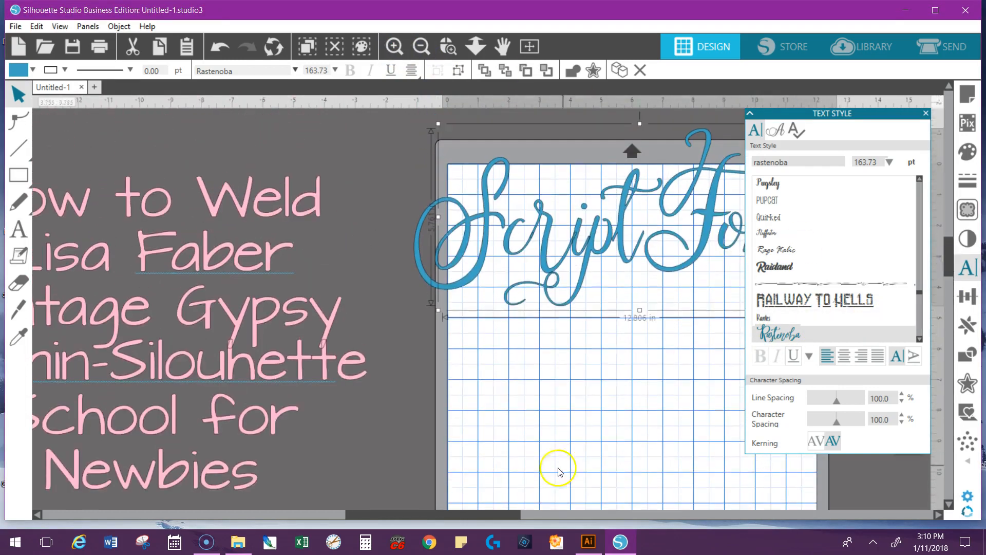
left_click_drag(504, 516, 514, 516)
left_click_drag(259, 363, 301, 301)
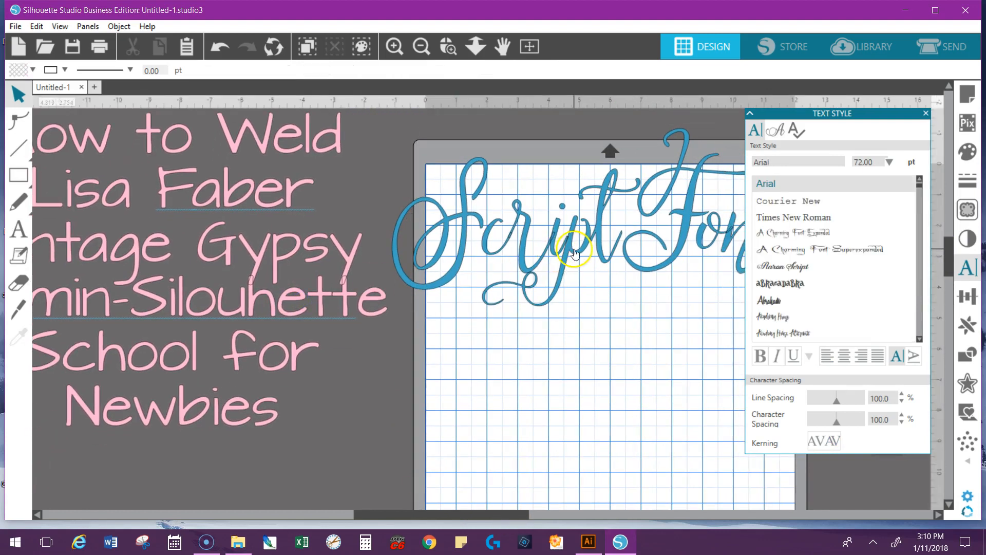
left_click_drag(575, 249, 566, 249)
Examine up close the overlapping outlines where the letters of the word Script join
left_click(452, 199)
left_click(448, 46)
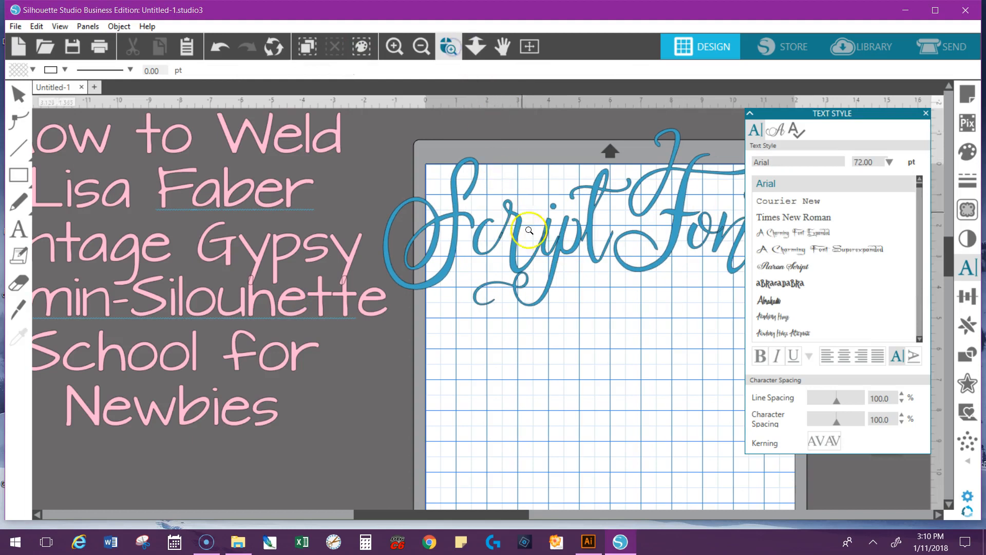
left_click(547, 244)
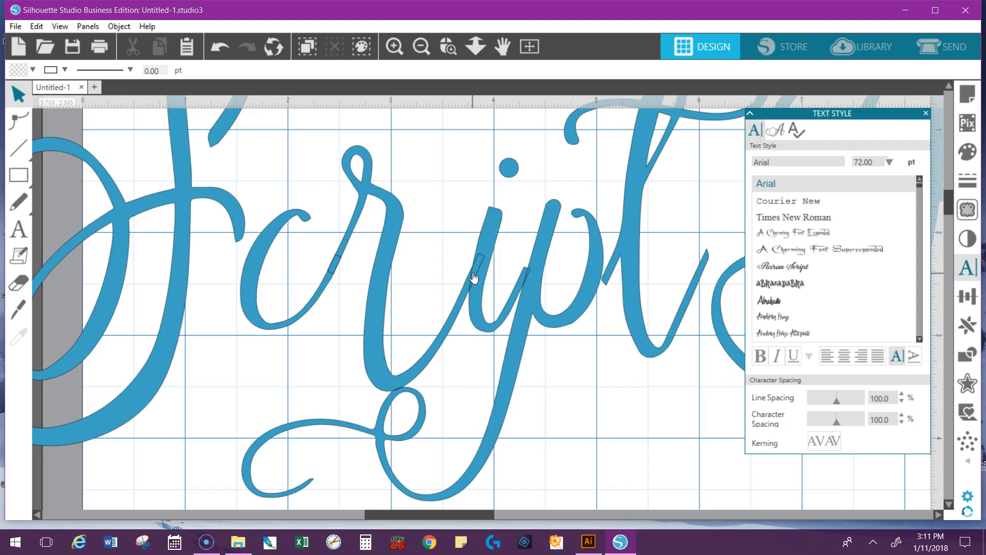
Move the text style settings window away from the lettering and shift the Script Fonts text slightly up and left
scroll(474, 277, "down", 2)
scroll(474, 277, "down", 3)
left_click(513, 290)
left_click_drag(512, 289, 506, 284)
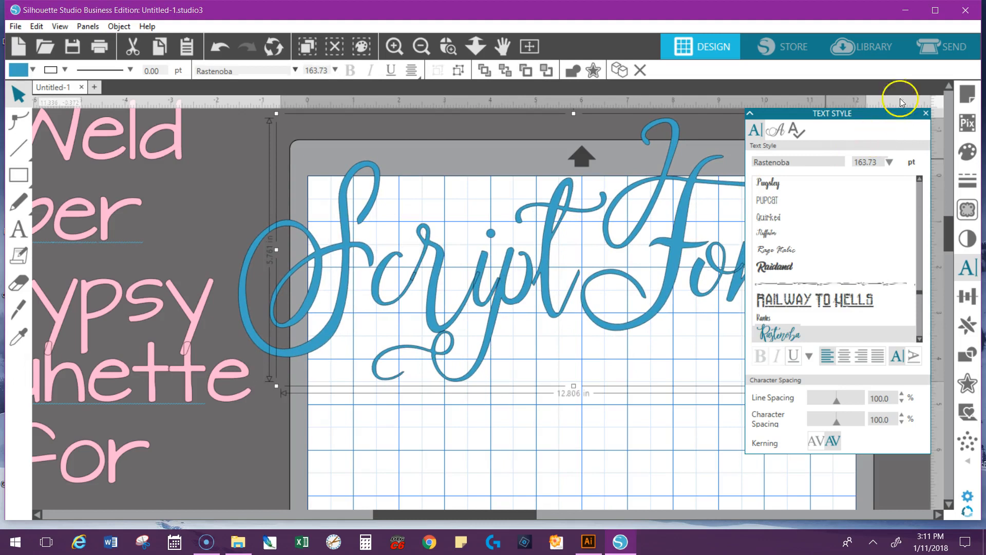
left_click_drag(887, 112, 953, 130)
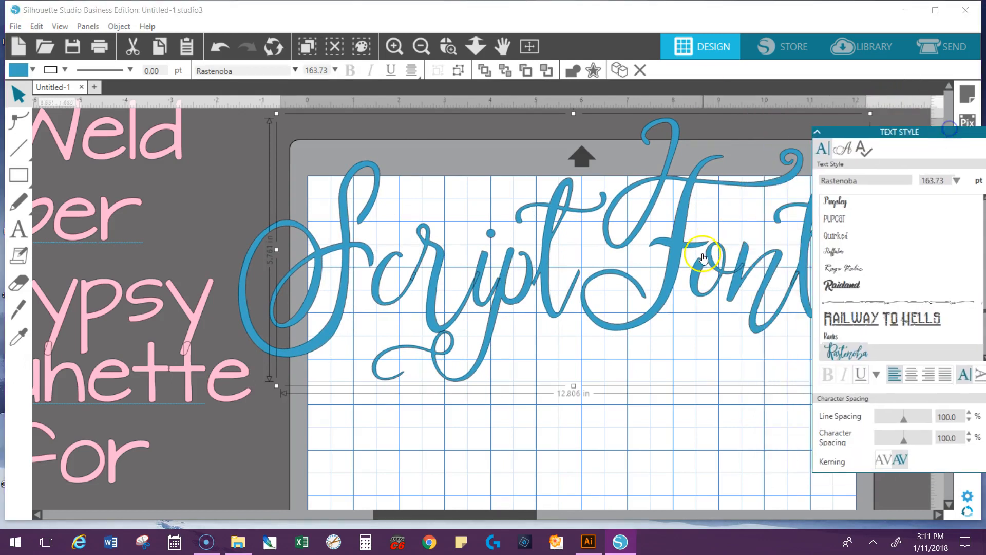
left_click_drag(686, 253, 672, 240)
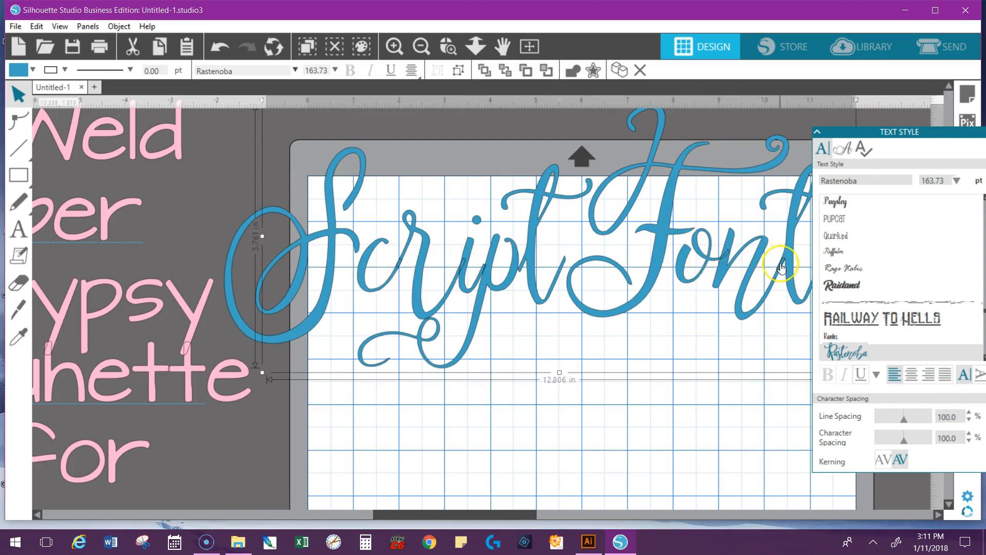
Weld the letters of the Script Fonts text so their overlapping outlines merge
right_click(649, 282)
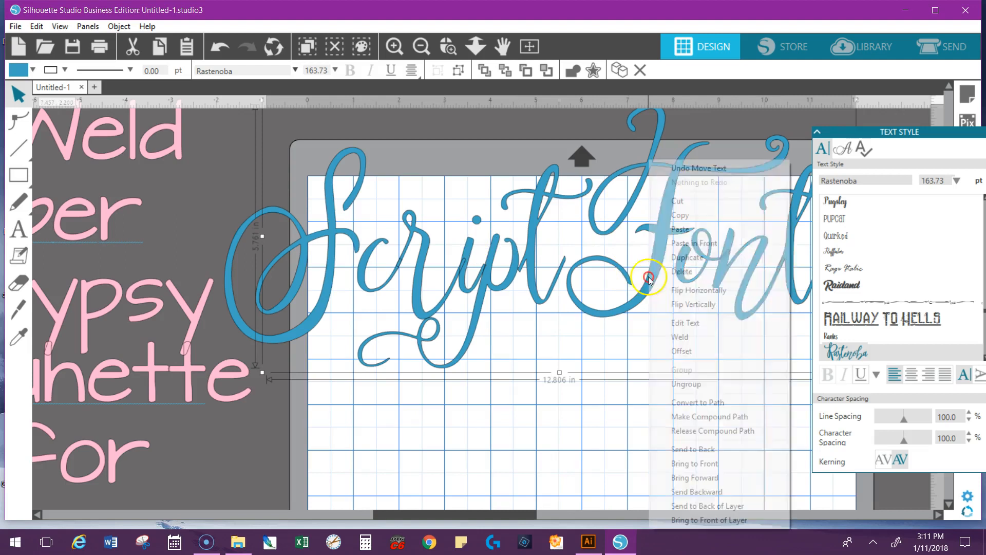
left_click(680, 338)
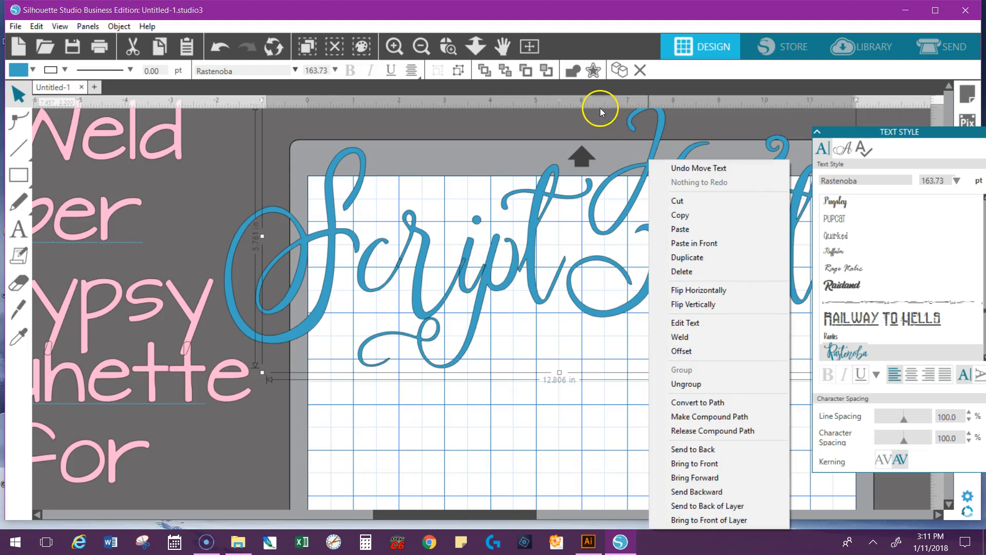
left_click(616, 234)
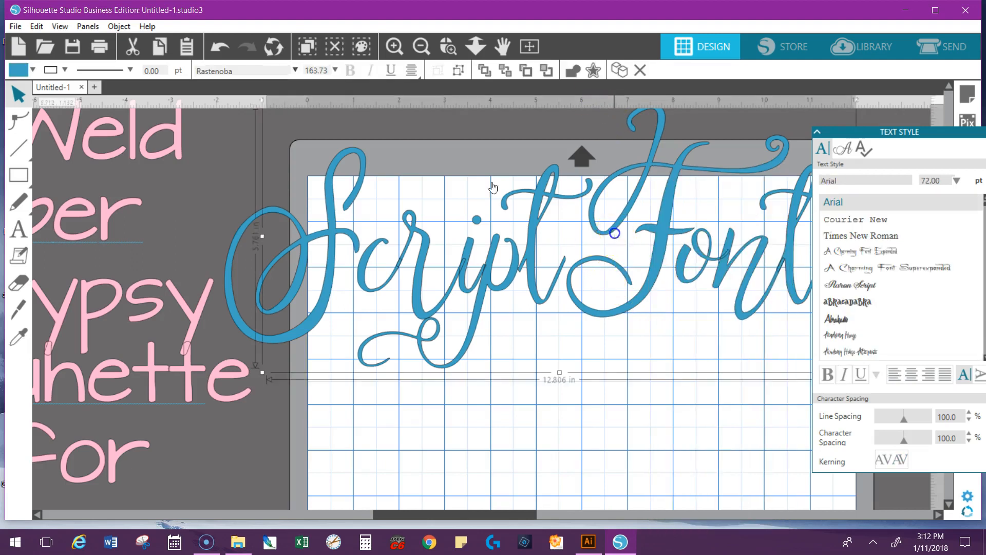
left_click(574, 73)
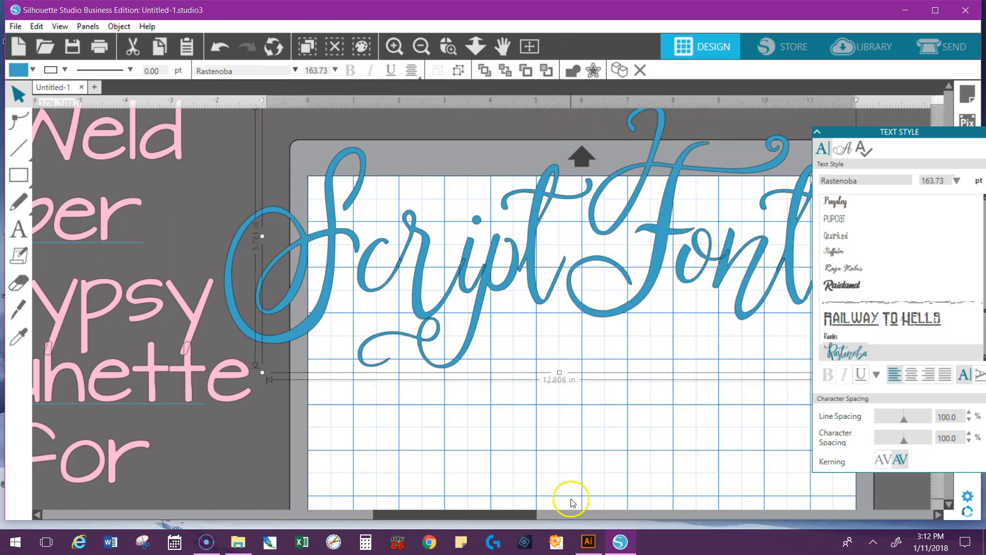
left_click(596, 389)
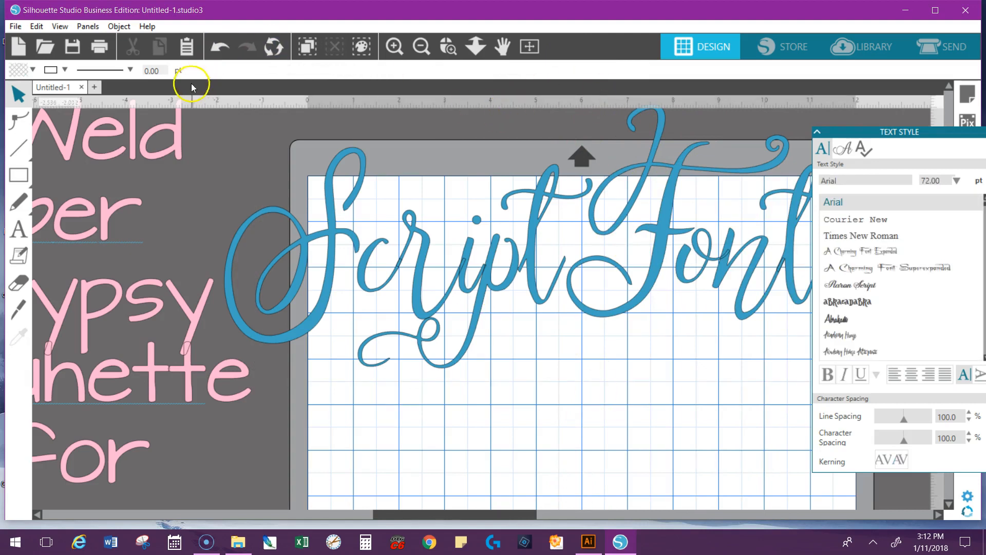
left_click(516, 181)
left_click(572, 73)
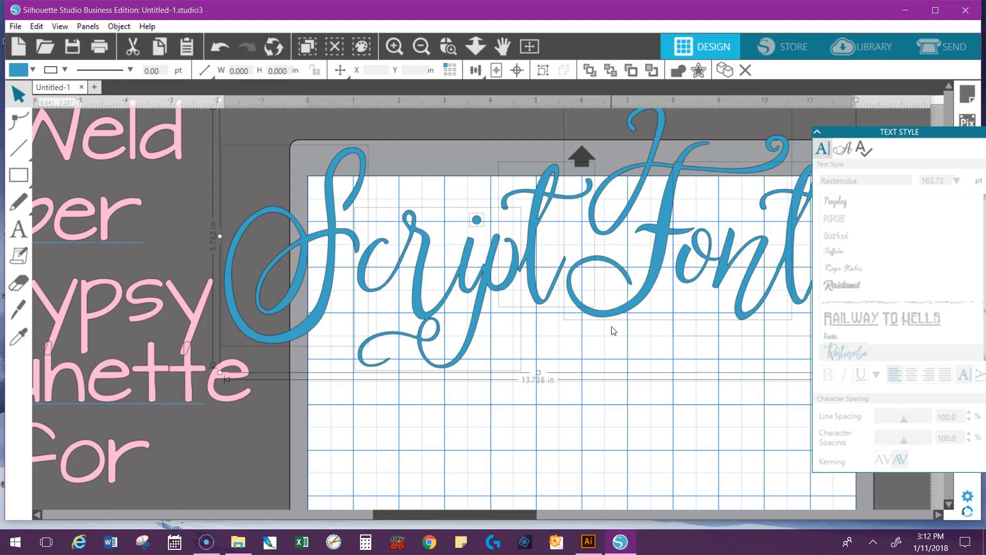
Group the welded Script Fonts shapes
right_click(611, 299)
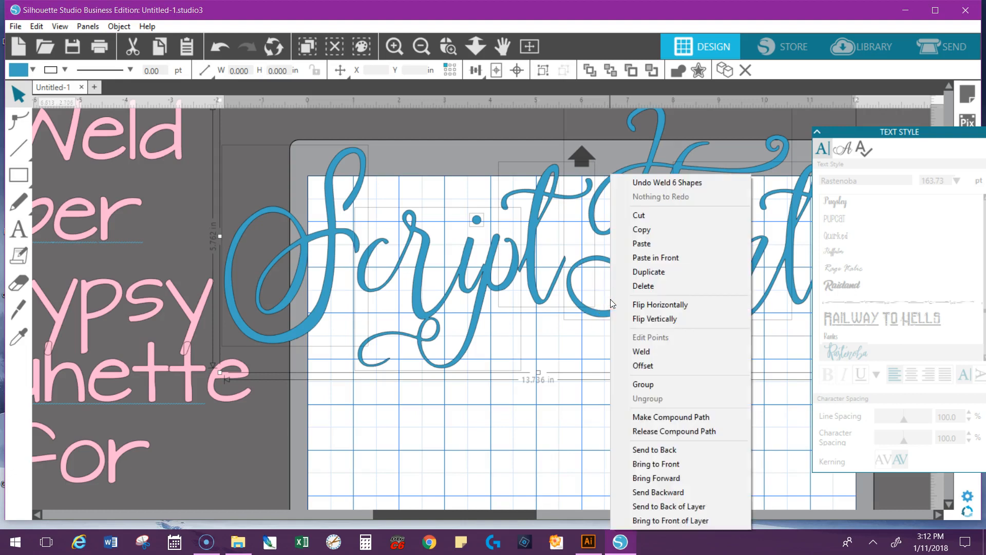
left_click(531, 279)
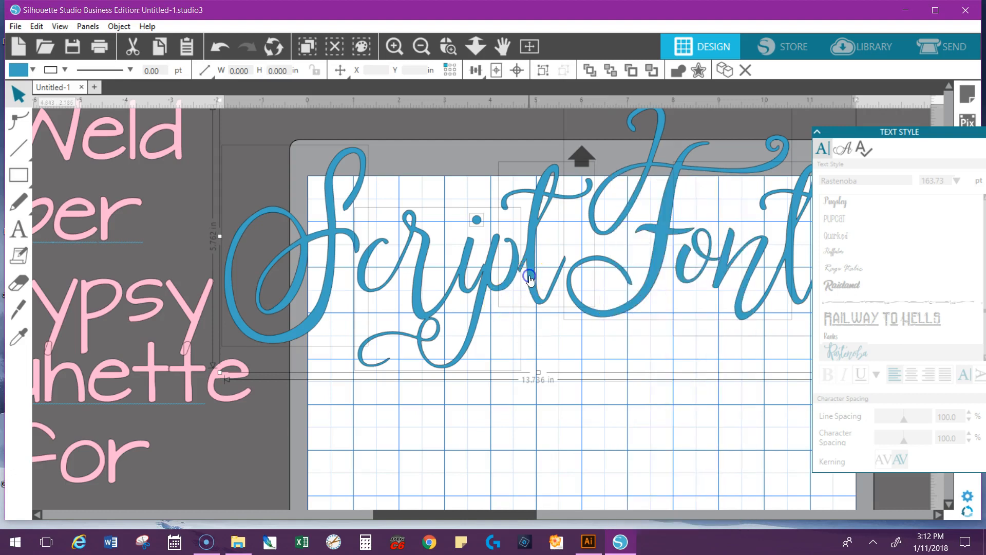
left_click(545, 69)
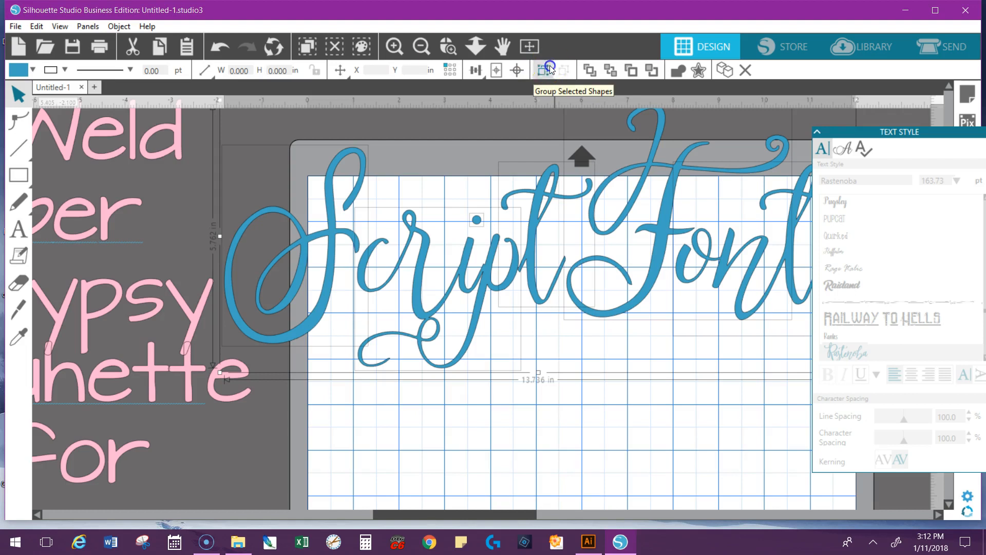
Show the Modify options containing Weld, then deselect the lettering
left_click_drag(944, 135, 889, 94)
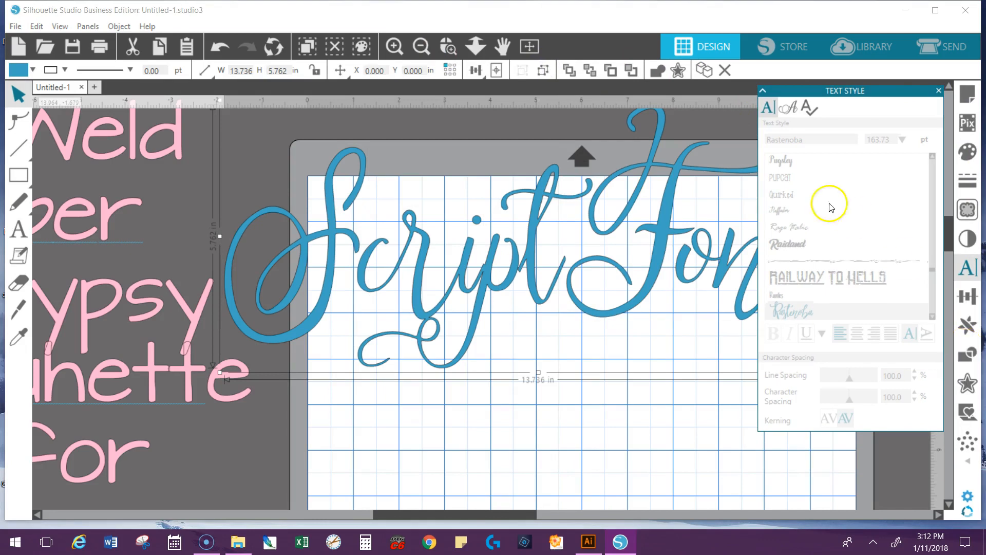
left_click(968, 354)
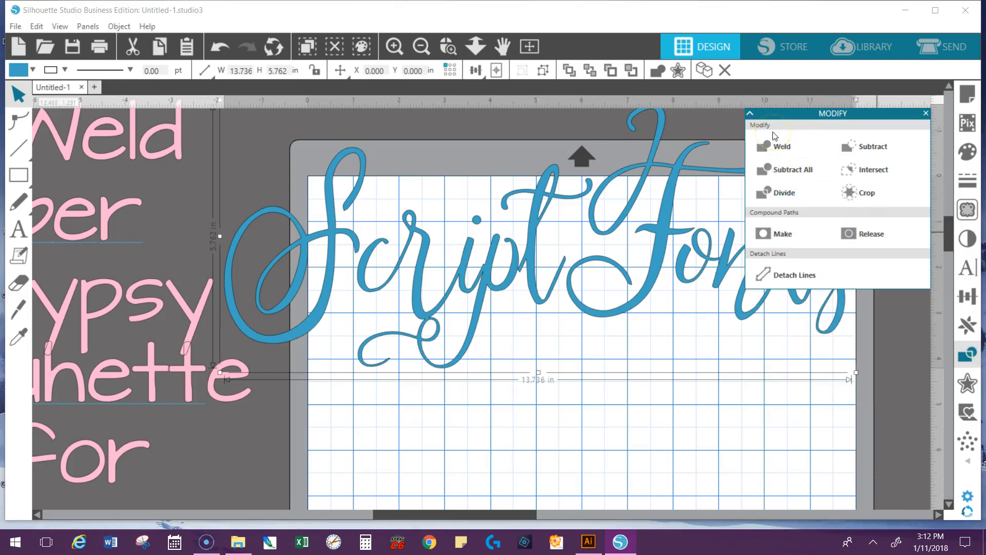
left_click(682, 449)
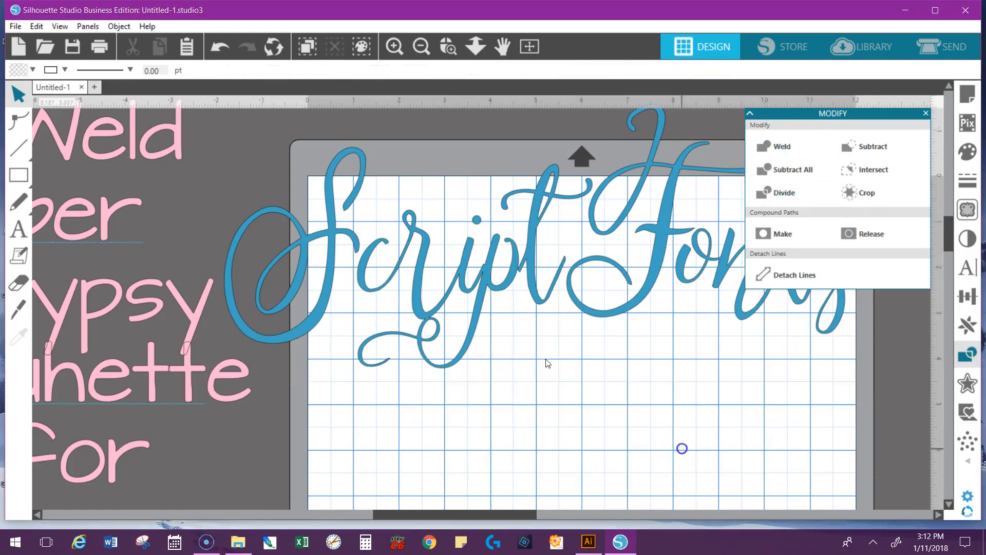
Examine up close the joins between the welded letters in the word Script
left_click(485, 207)
scroll(485, 207, "down", 2)
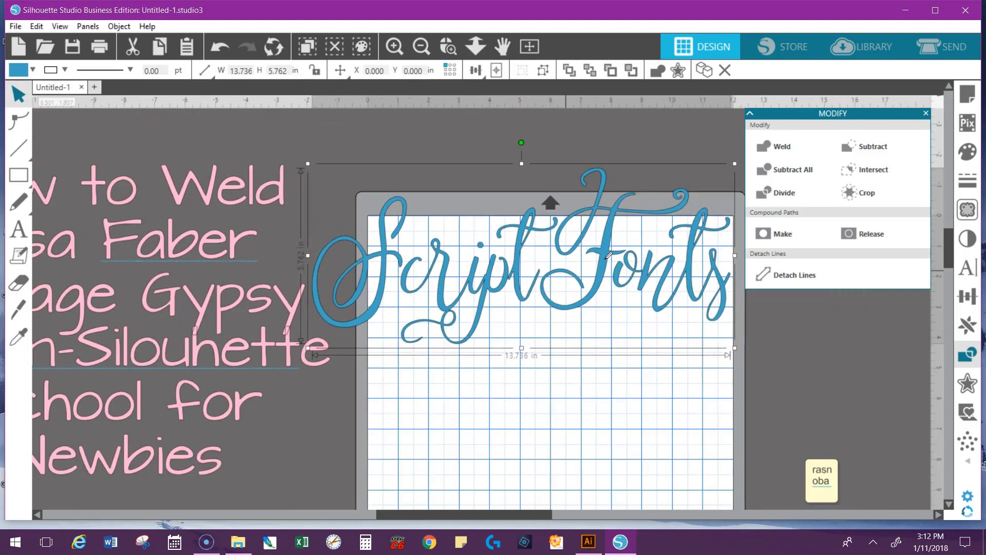
left_click(447, 46)
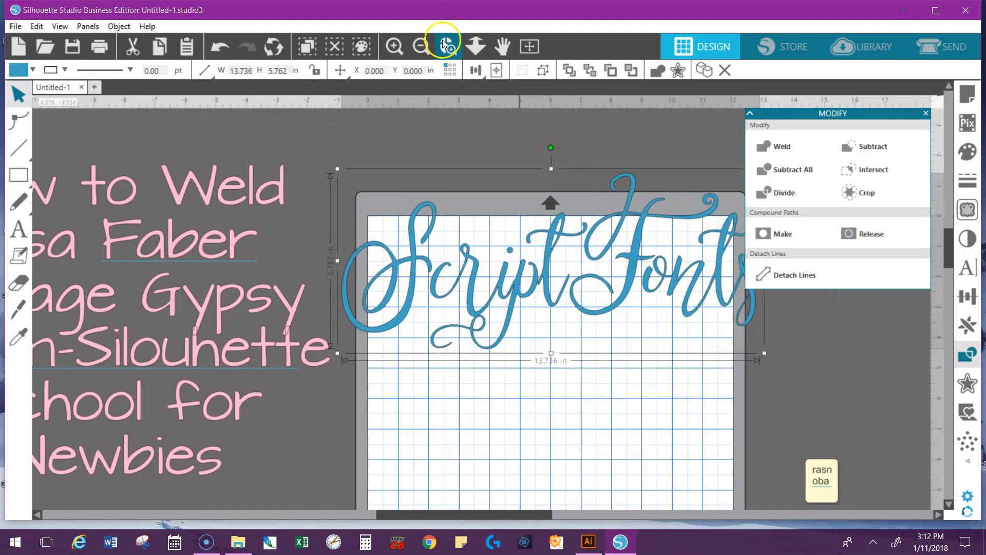
left_click(509, 290)
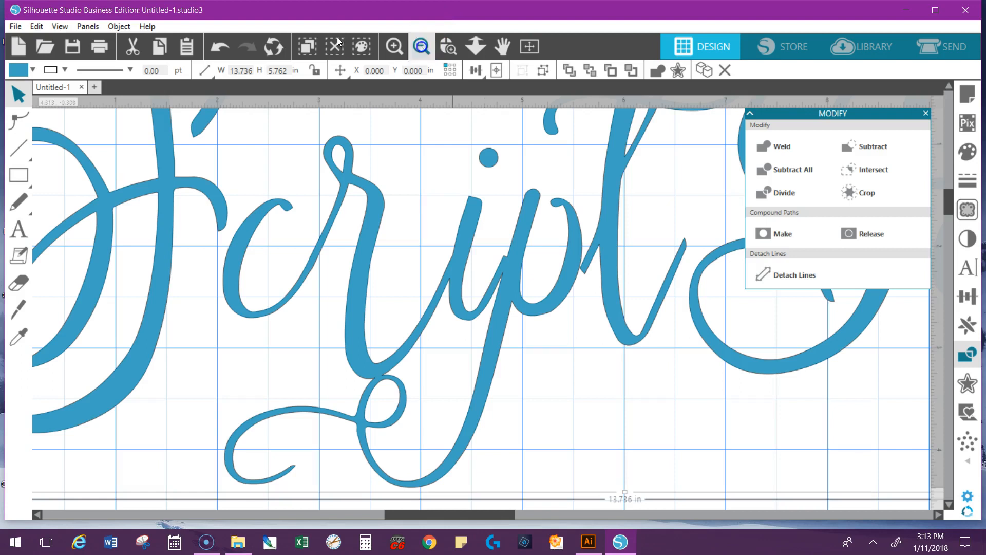
Move the grouped Script Fonts lettering slightly down on the page
left_click(421, 47)
left_click(421, 46)
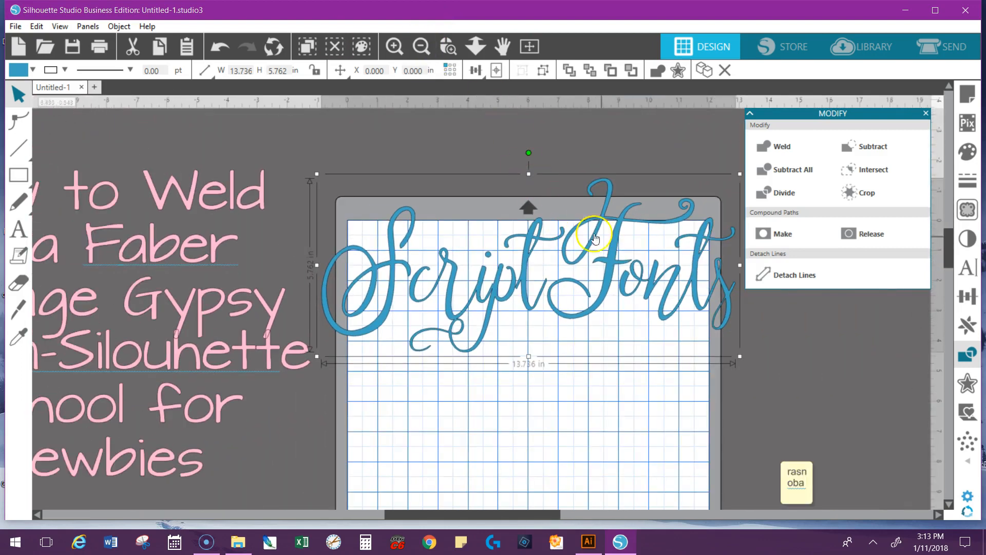
left_click(618, 287)
left_click_drag(619, 288, 622, 304)
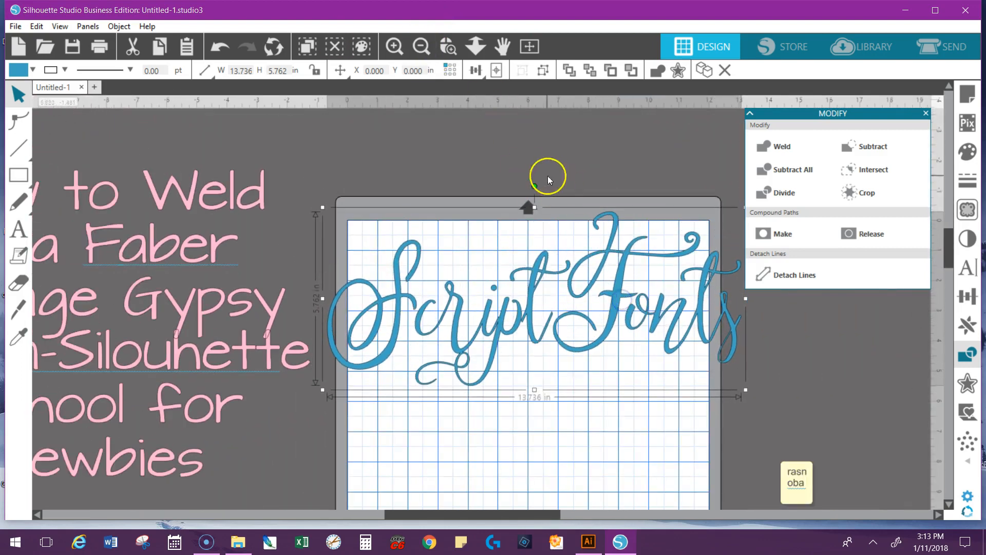
Check that the welded Script Fonts lettering selects as a single grouped object
left_click(421, 47)
left_click(337, 284)
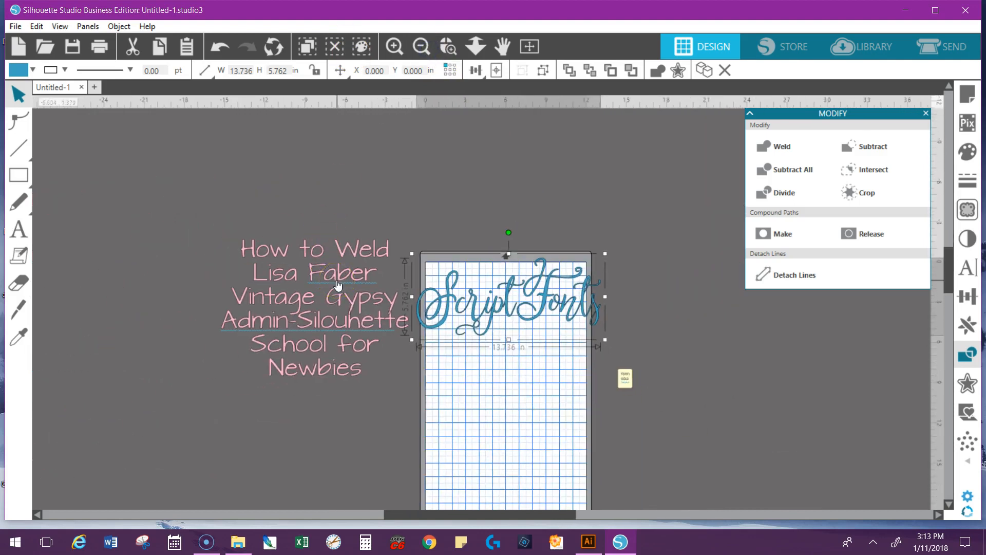
left_click(421, 47)
left_click(448, 46)
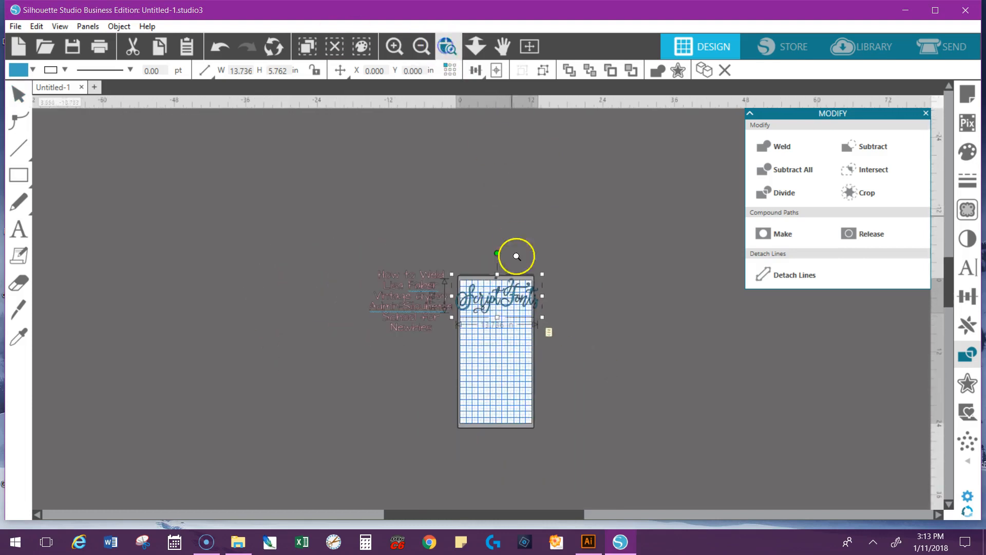
left_click(509, 302)
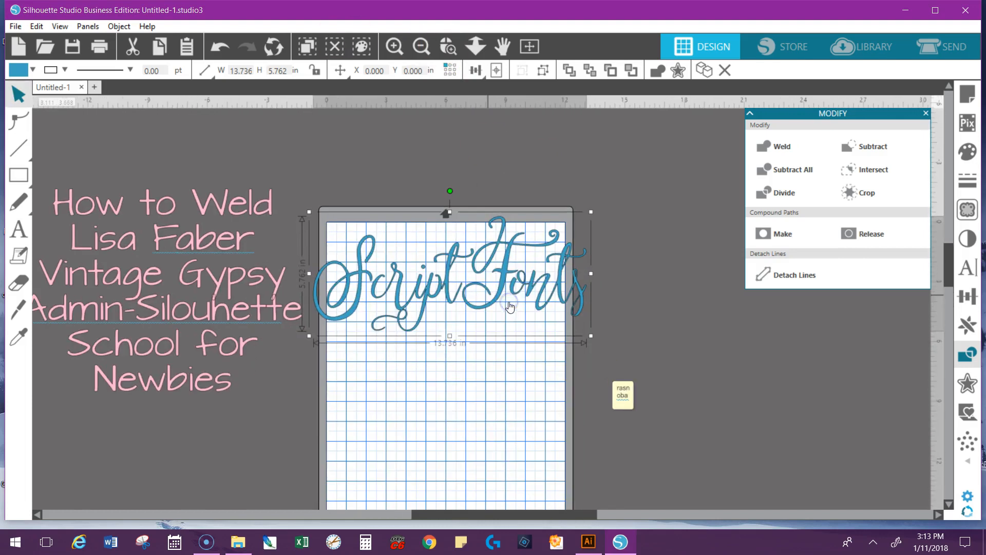
left_click(554, 287)
left_click(635, 311)
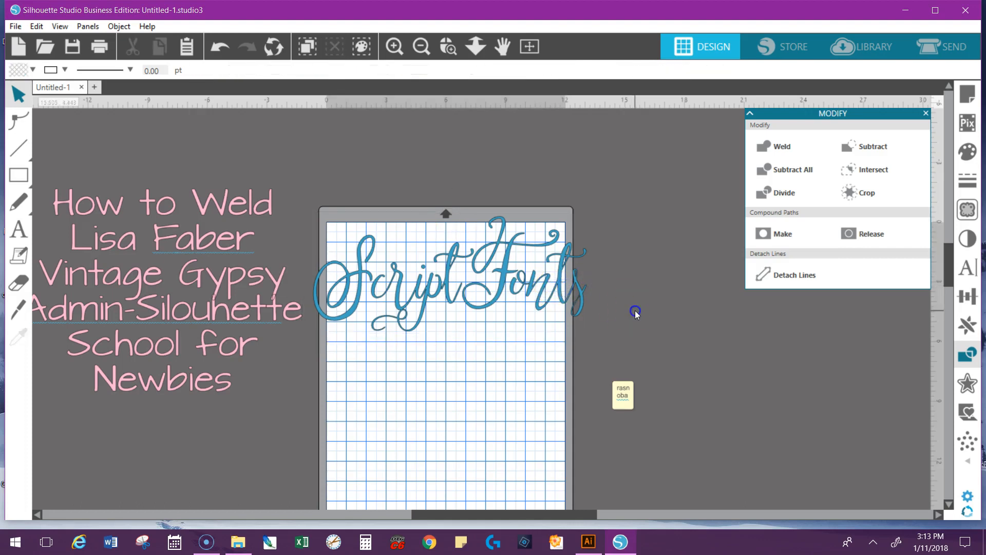
left_click(544, 291)
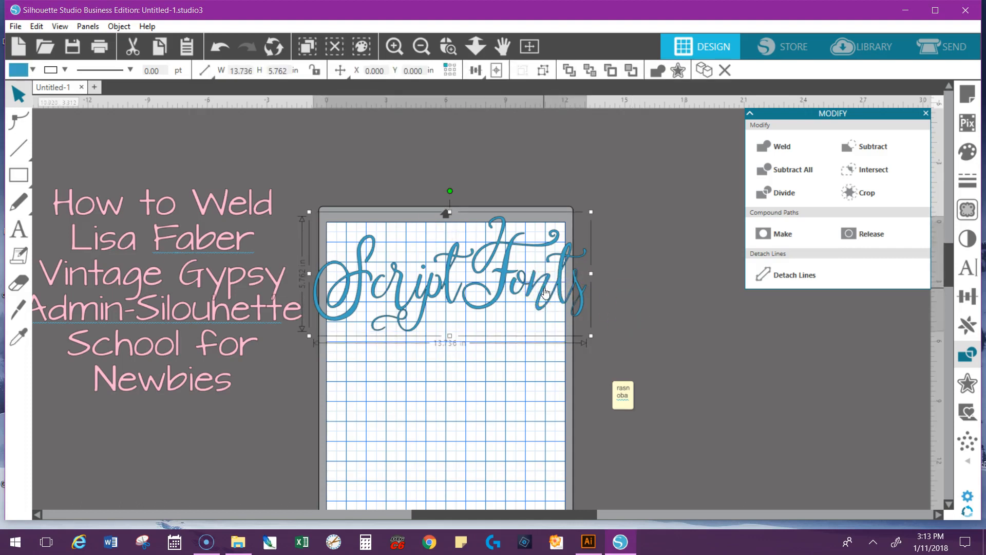
Add the presenter's first name as a new text object on the page below the Script Fonts lettering
left_click(19, 230)
left_click(357, 374)
type("S")
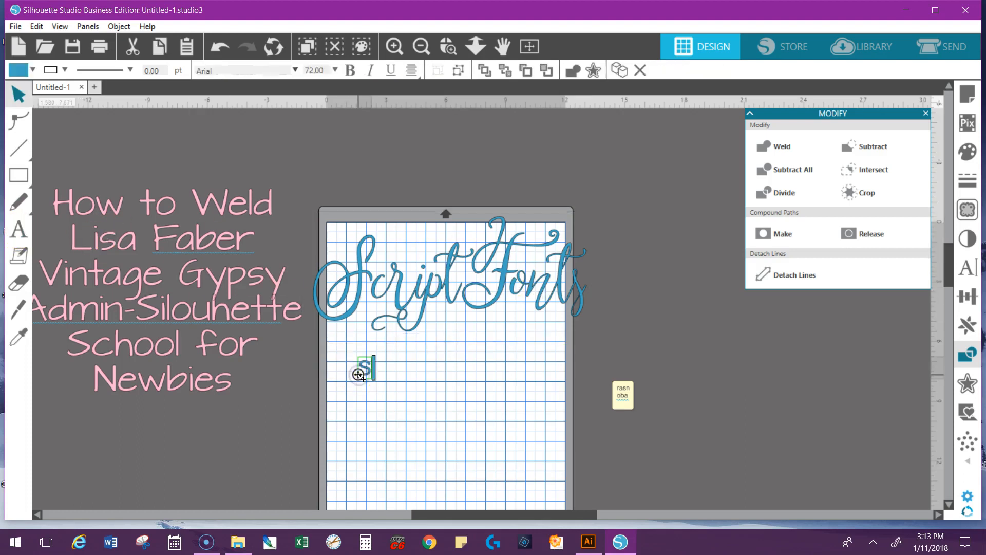
key("BackSpace")
type("Lisa")
left_click(280, 403)
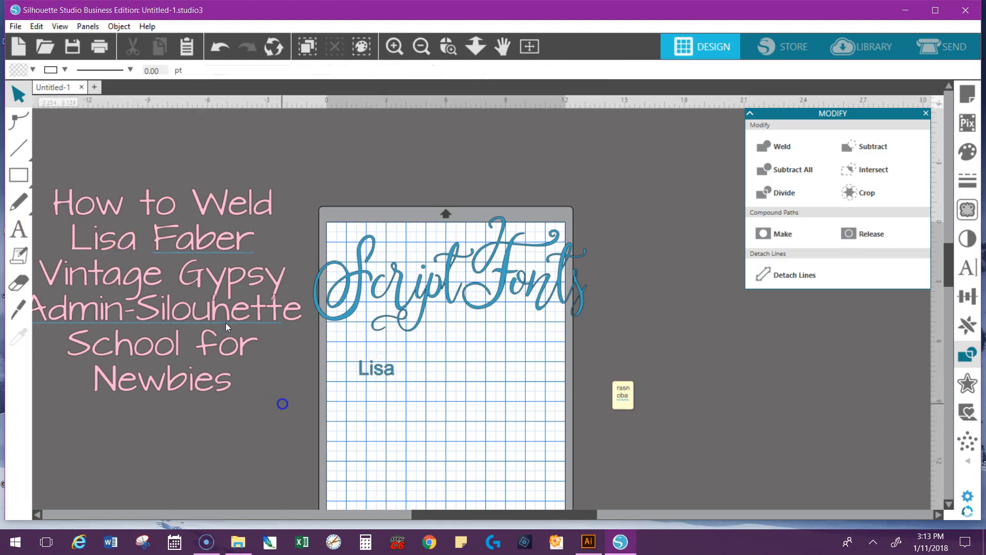
Enlarge the first-name text proportionally to about 6.9 in wide
left_click(389, 369)
left_click_drag(399, 383, 517, 408)
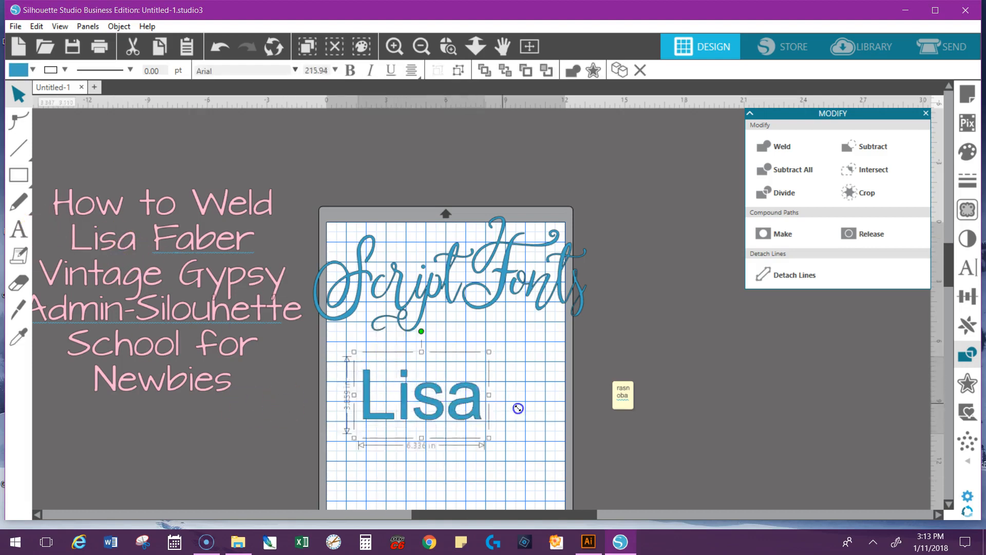
left_click(662, 428)
left_click(628, 410)
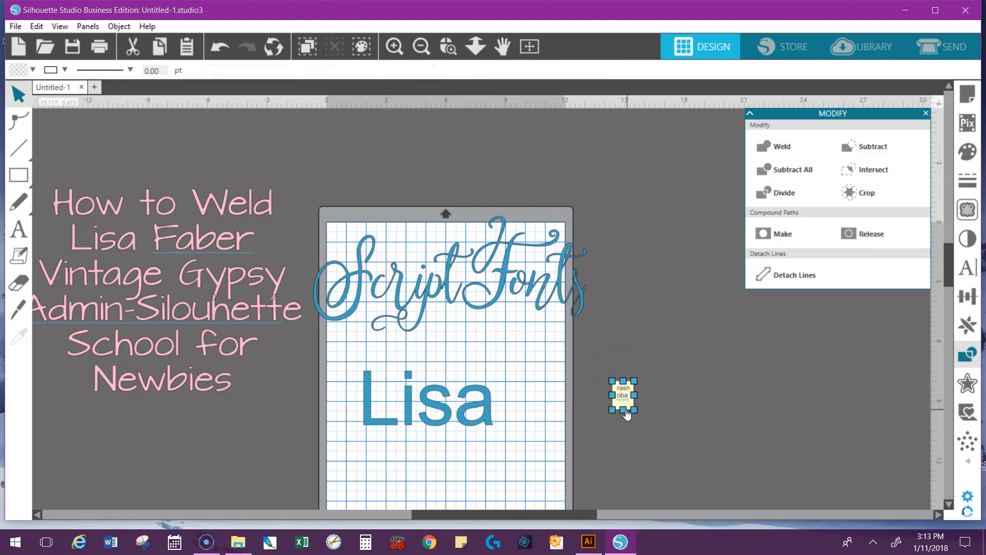
Change the first-name text's font to Rastenoba
left_click(486, 409)
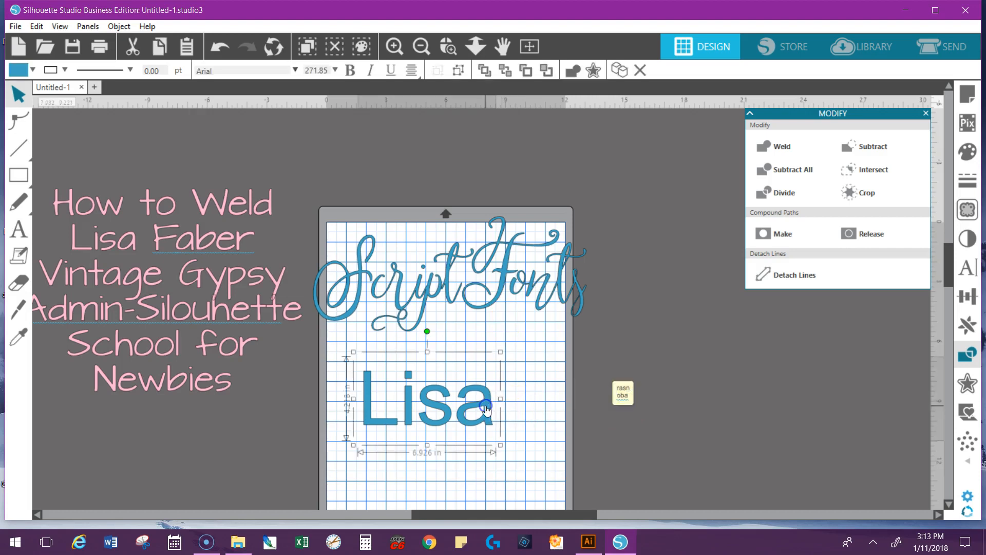
left_click(978, 270)
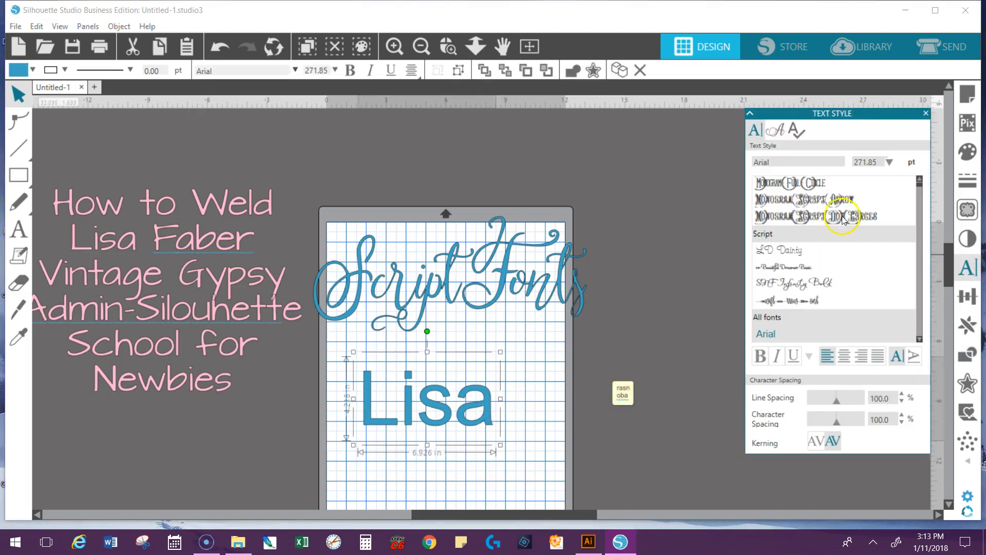
left_click_drag(777, 165, 684, 182)
type("rastenoba")
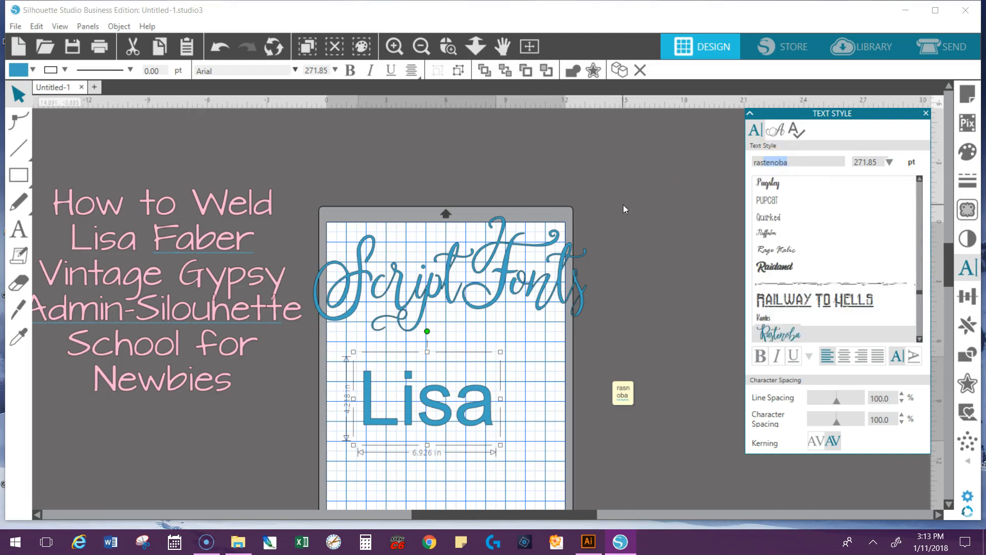
left_click(792, 334)
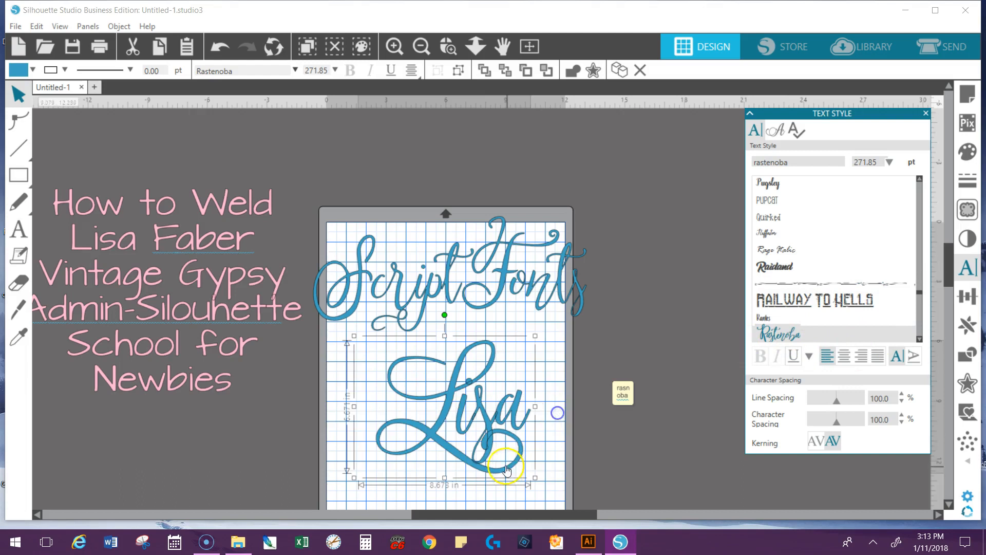
Examine up close the overlapping outlines of the unwelded letters in the first-name text
left_click(453, 45)
left_click(487, 433)
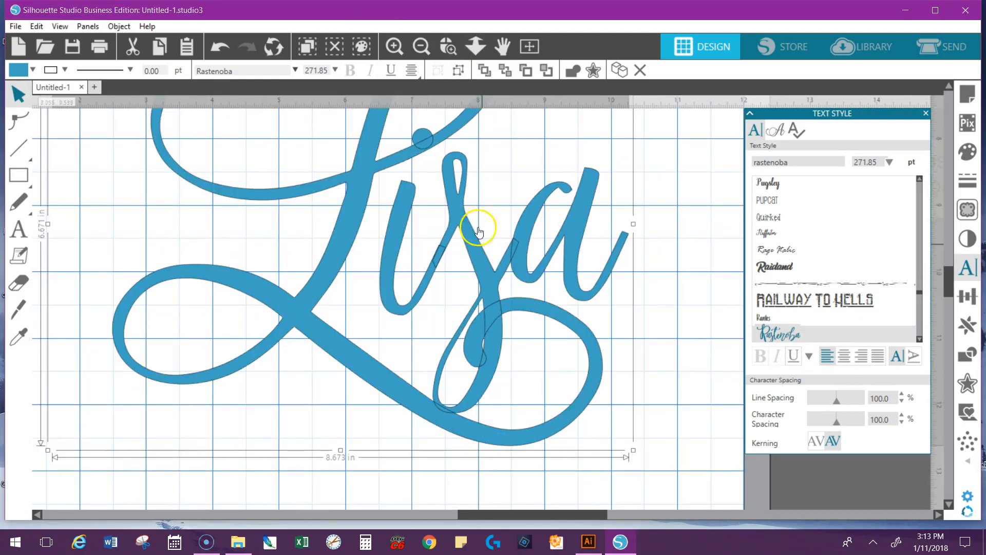
left_click(421, 46)
left_click(421, 46)
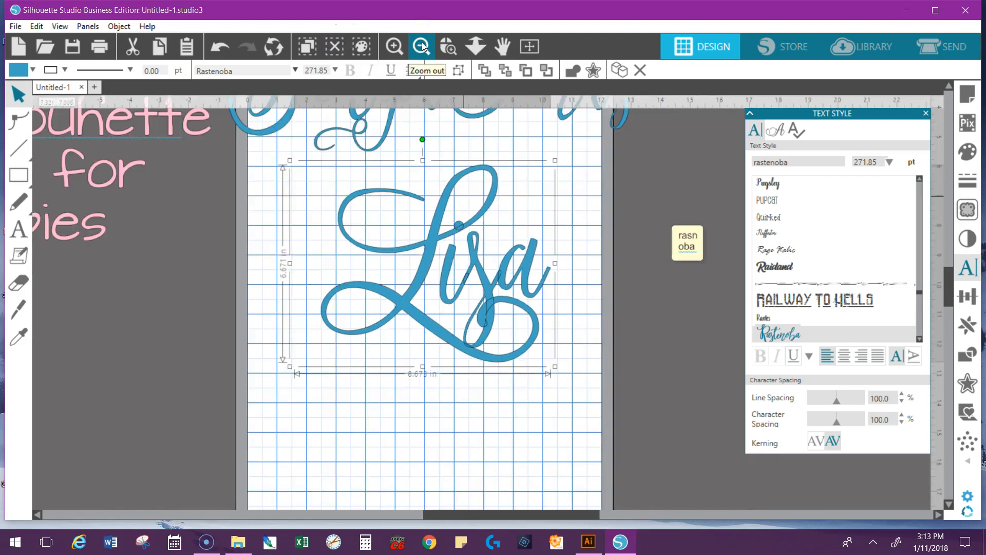
left_click_drag(949, 283, 945, 257)
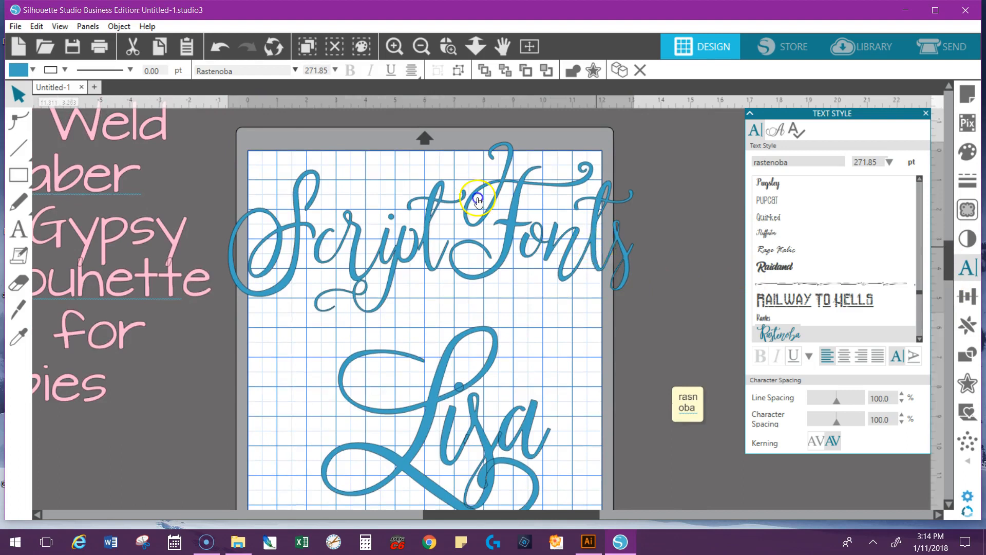
Compare whether the text settings are available for the welded Script Fonts lettering and the unwelded first-name text
left_click(590, 251)
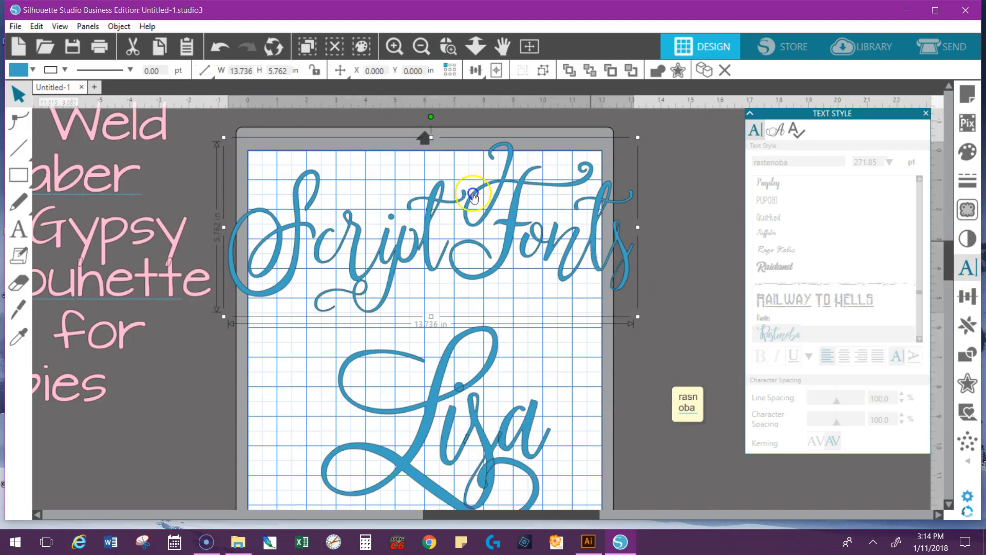
double_click(473, 427)
left_click(778, 354)
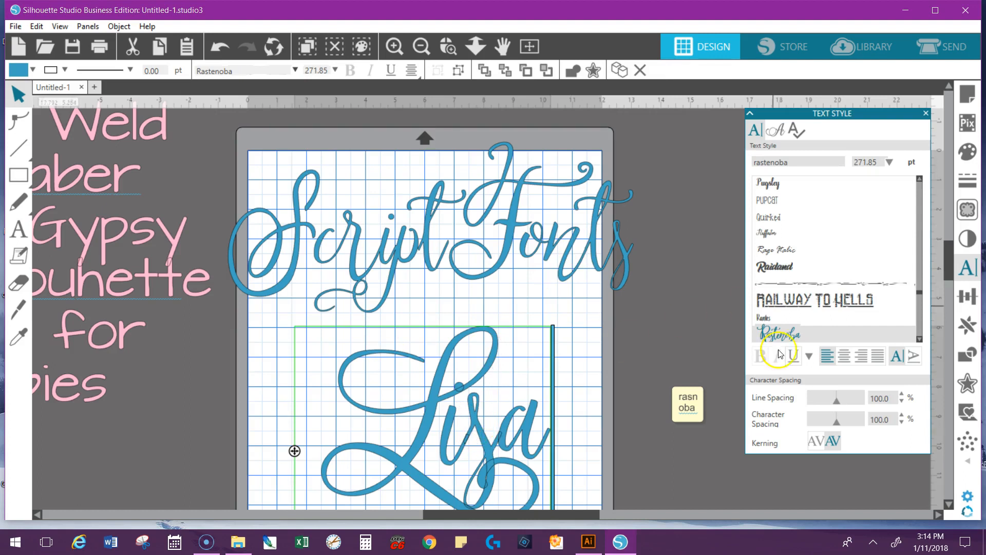
left_click(635, 334)
Place a duplicate of the first-name text off the page, beside the original and over the lower end of the pink title
left_click(464, 390)
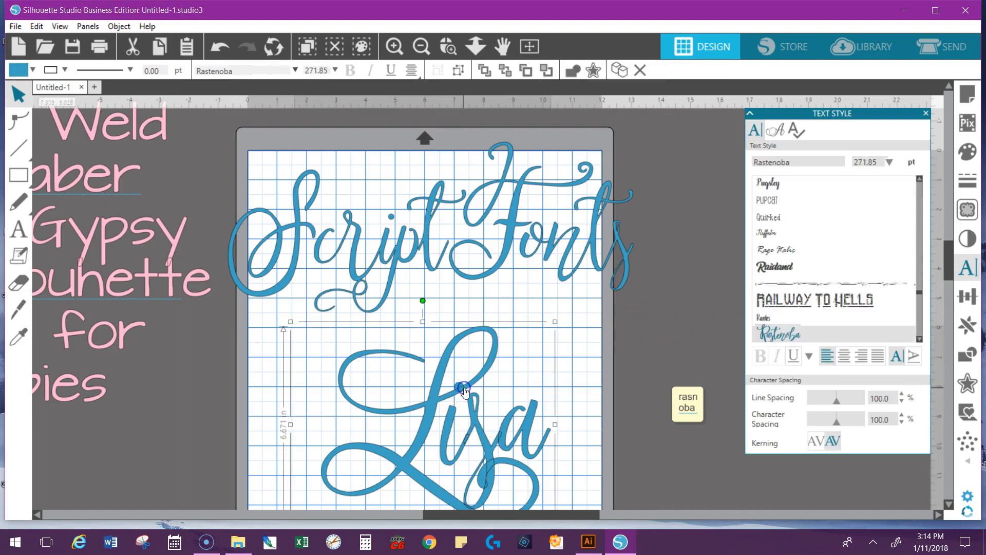
left_click_drag(464, 390, 61, 470)
Draw a new note off the page, beside the upper end of the Script Fonts lettering
left_click(682, 396)
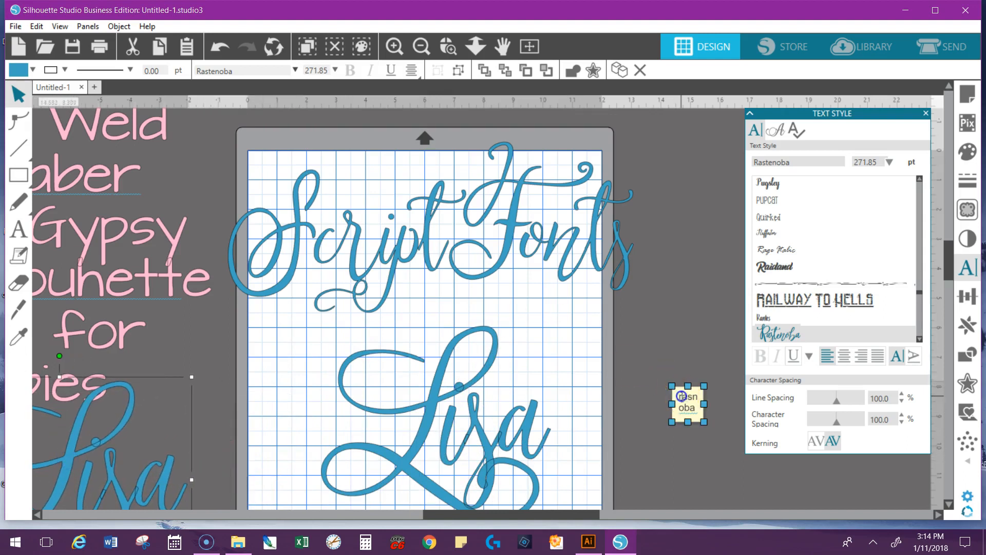
left_click(24, 259)
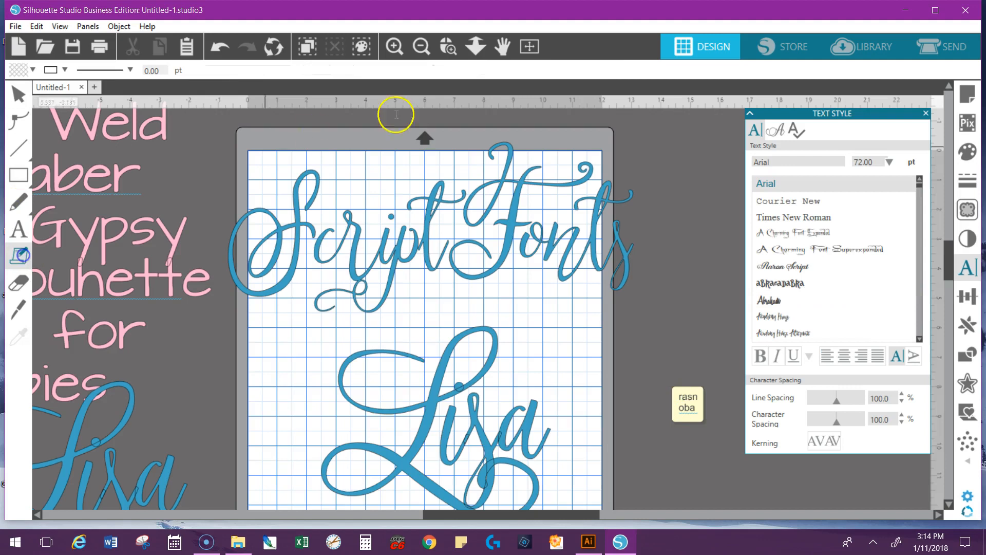
left_click(646, 135)
Look up the font rastenoba, copy its name, and paste it into the new note
left_click(803, 161)
left_click(679, 171)
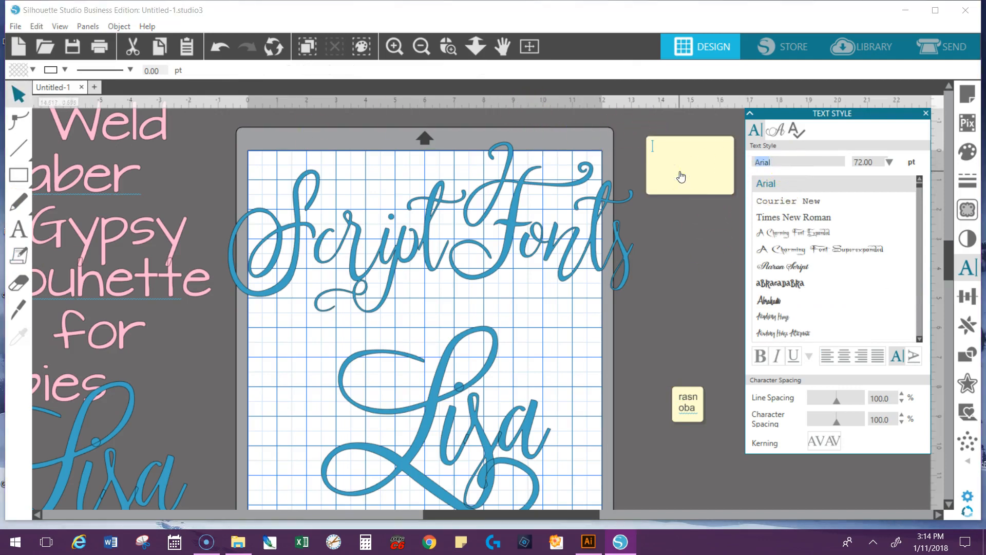
type("rastenoba")
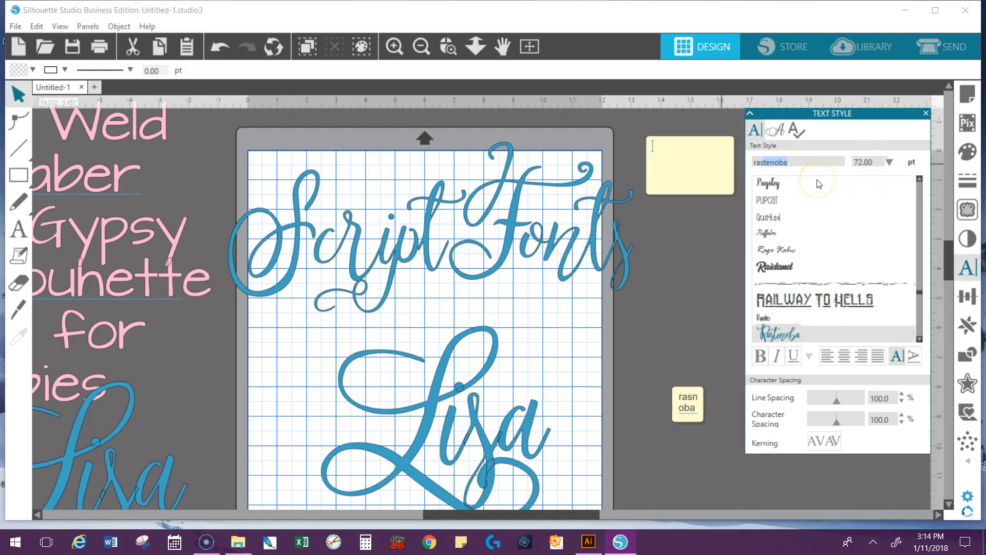
left_click(806, 166)
left_click_drag(788, 162, 747, 162)
right_click(762, 165)
left_click(771, 185)
left_click(663, 145)
right_click(663, 145)
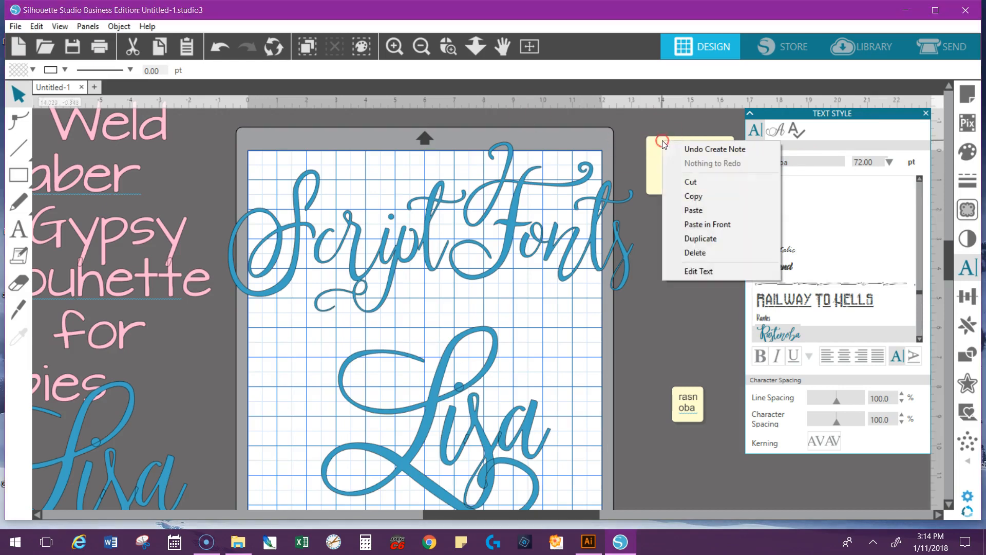
left_click(694, 210)
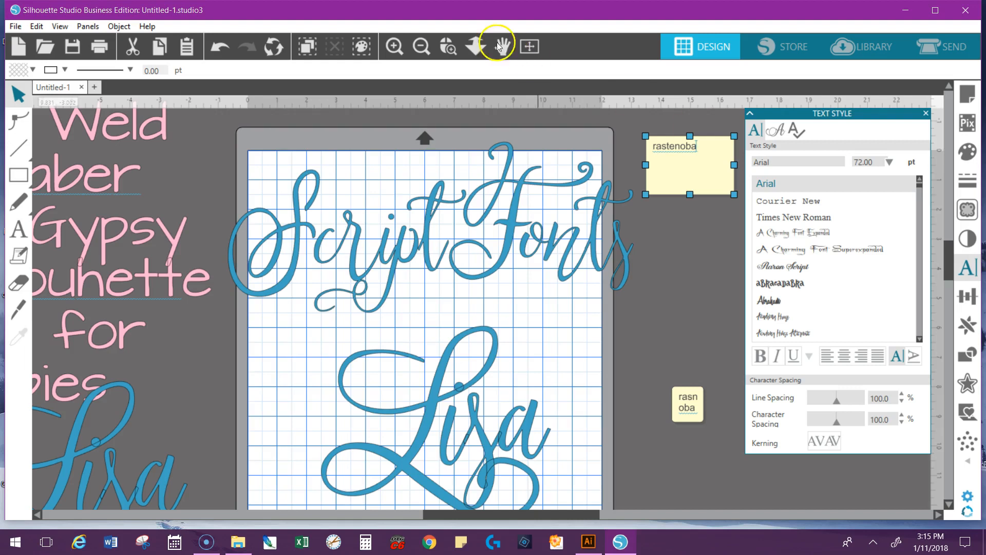
Move the pink title text up to clear the duplicated first-name text, and deselect it
left_click(422, 46)
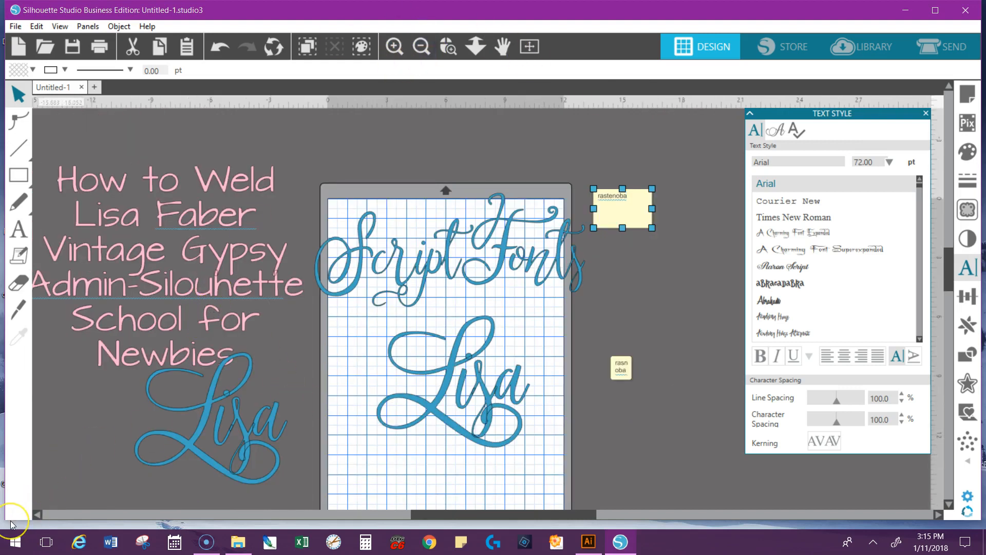
left_click_drag(247, 302, 268, 262)
left_click(134, 398)
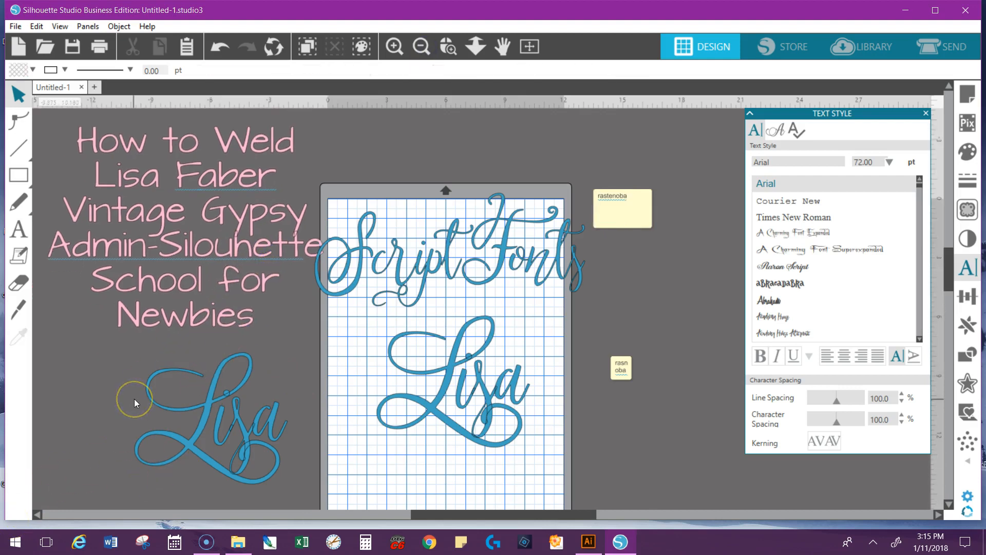